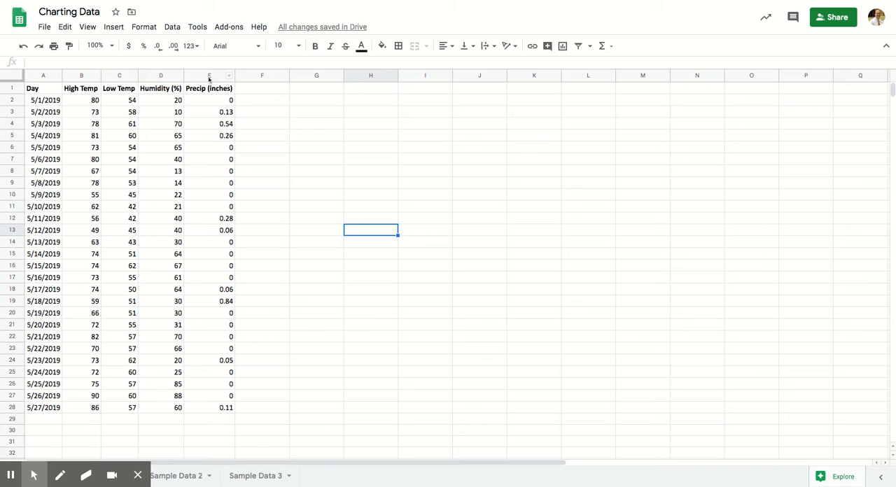
- Insert a chart from the weather data in cells A1:E28, including the header row
{"action": "left_click", "coordinate": [295, 129]}
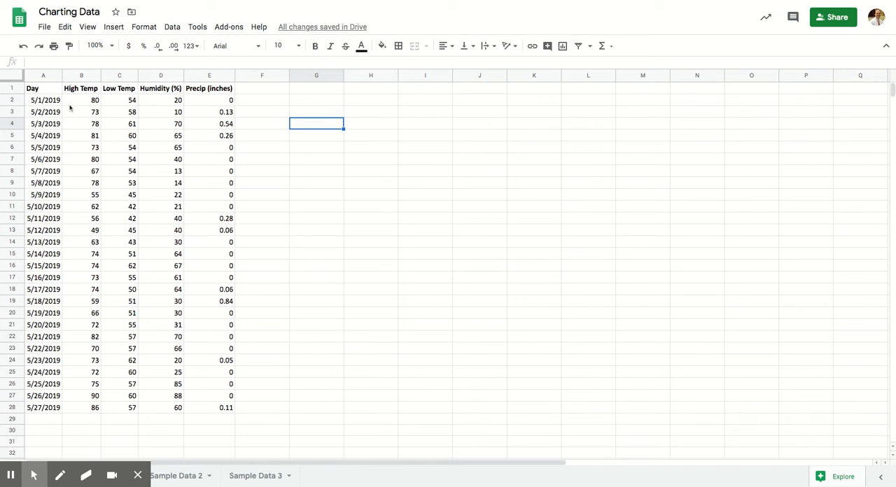
{"action": "left_click_drag", "start_coordinate": [35, 89], "coordinate": [212, 408]}
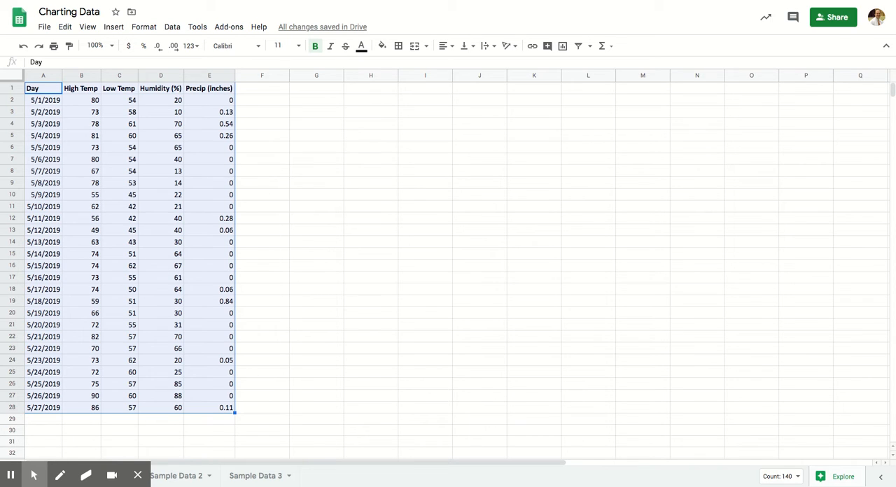
{"action": "left_click", "coordinate": [260, 352]}
{"action": "left_click", "coordinate": [47, 89]}
{"action": "left_click_drag", "start_coordinate": [47, 88], "coordinate": [225, 409]}
{"action": "left_click", "coordinate": [110, 28]}
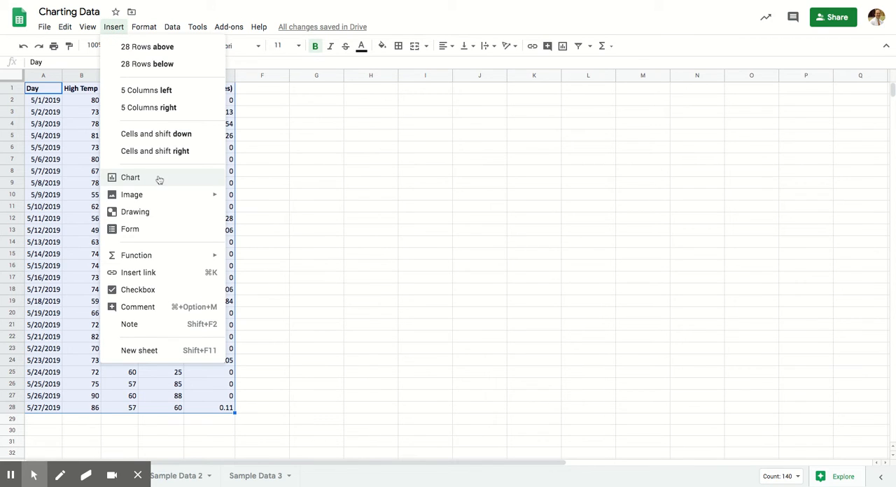
{"action": "left_click", "coordinate": [156, 177]}
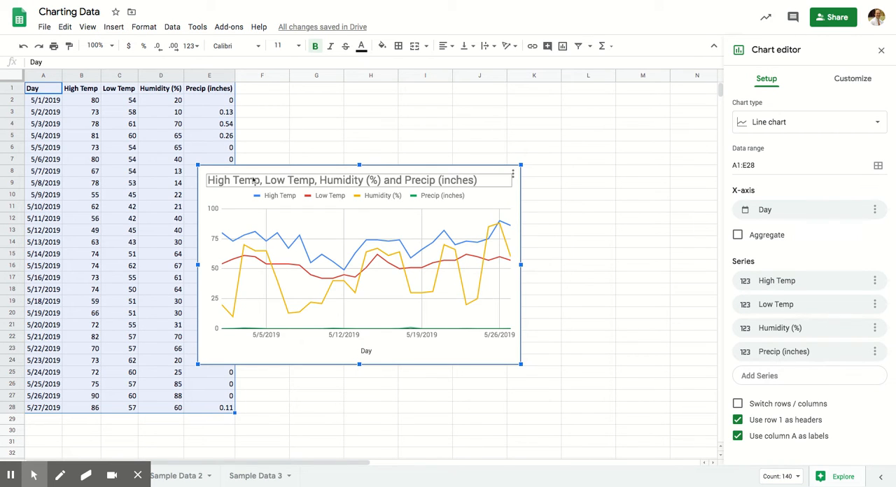
- Move the chart beside the data table and enlarge it to span about columns F to M, down to row 26
{"action": "left_click_drag", "start_coordinate": [257, 176], "coordinate": [320, 96]}
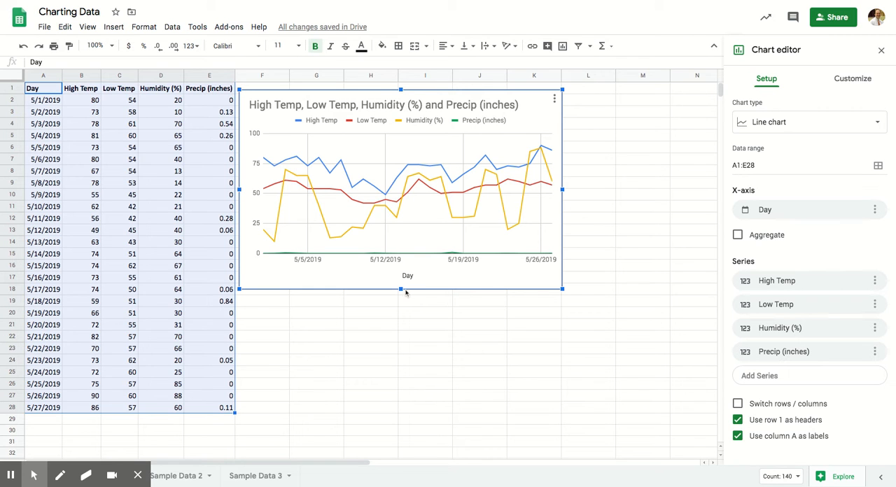
{"action": "left_click_drag", "start_coordinate": [401, 288], "coordinate": [401, 384]}
{"action": "left_click_drag", "start_coordinate": [561, 237], "coordinate": [646, 238]}
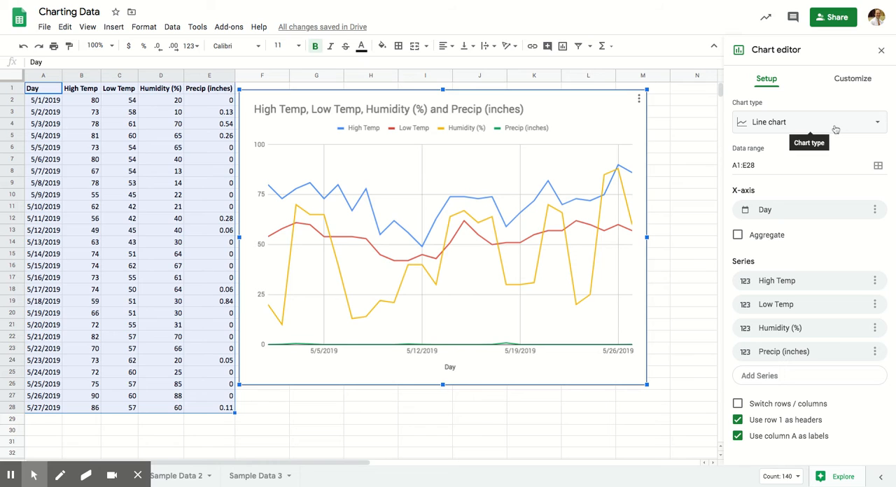
- Look through the available chart types, from the suggested ones to the Other group, keeping the line chart
{"action": "left_click", "coordinate": [876, 124]}
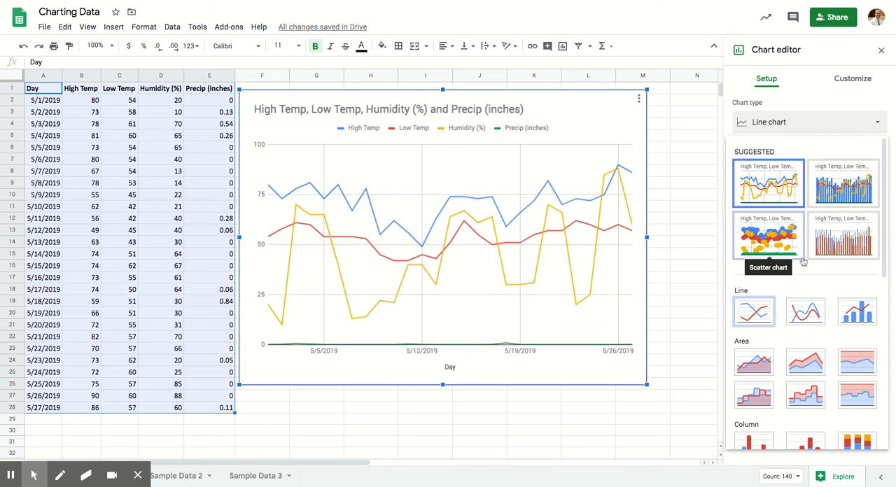
{"action": "scroll", "coordinate": [806, 254], "scroll_direction": "down", "scroll_amount": 1}
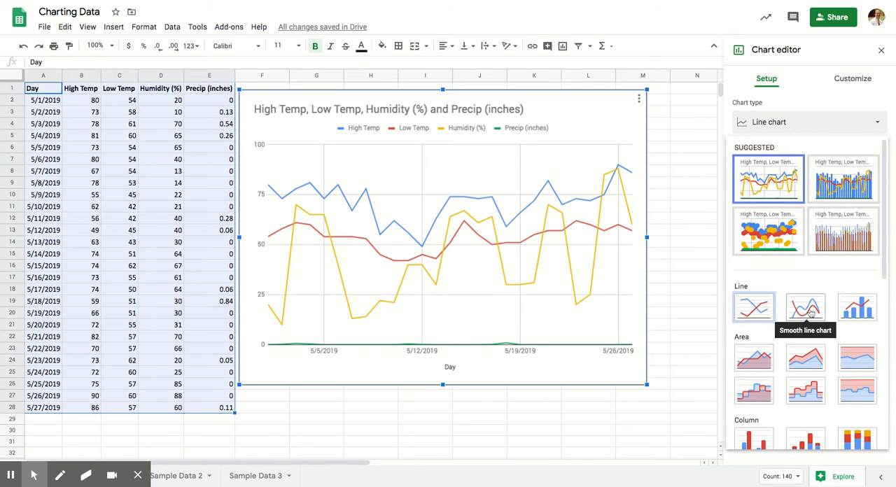
{"action": "scroll", "coordinate": [781, 259], "scroll_direction": "down", "scroll_amount": 1}
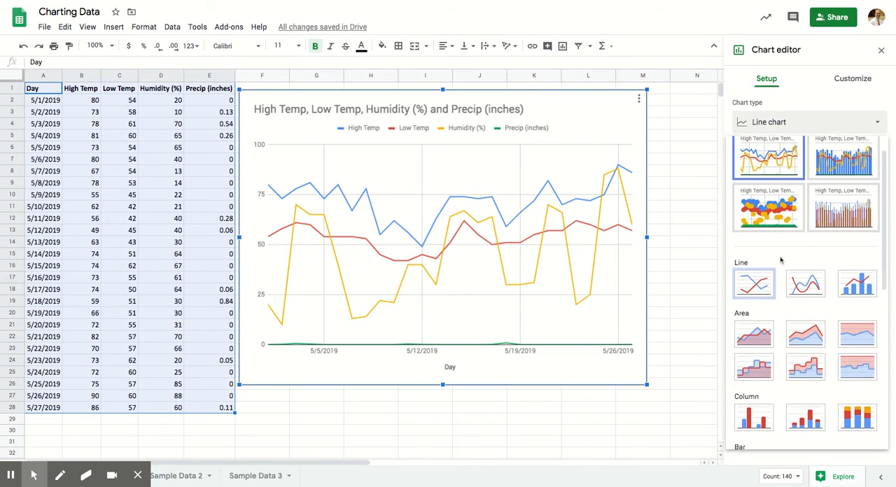
{"action": "scroll", "coordinate": [781, 260], "scroll_direction": "down", "scroll_amount": 10}
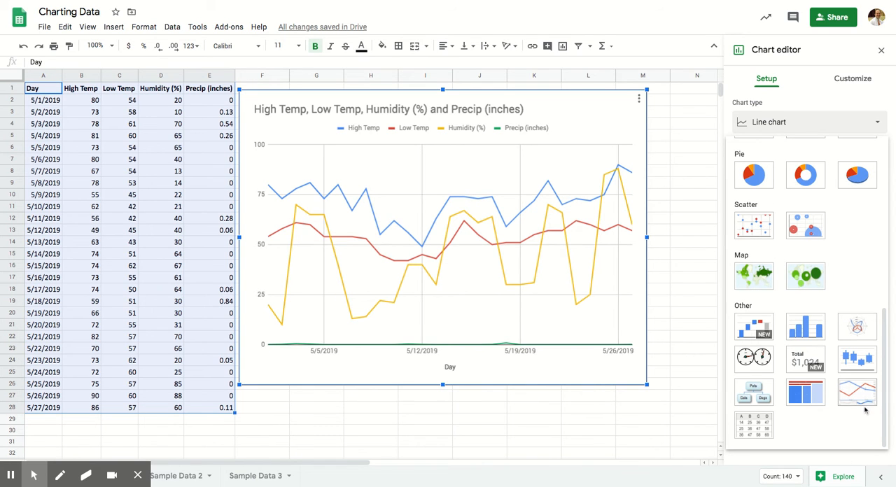
{"action": "scroll", "coordinate": [839, 338], "scroll_direction": "up", "scroll_amount": 2}
{"action": "scroll", "coordinate": [839, 338], "scroll_direction": "up", "scroll_amount": 5}
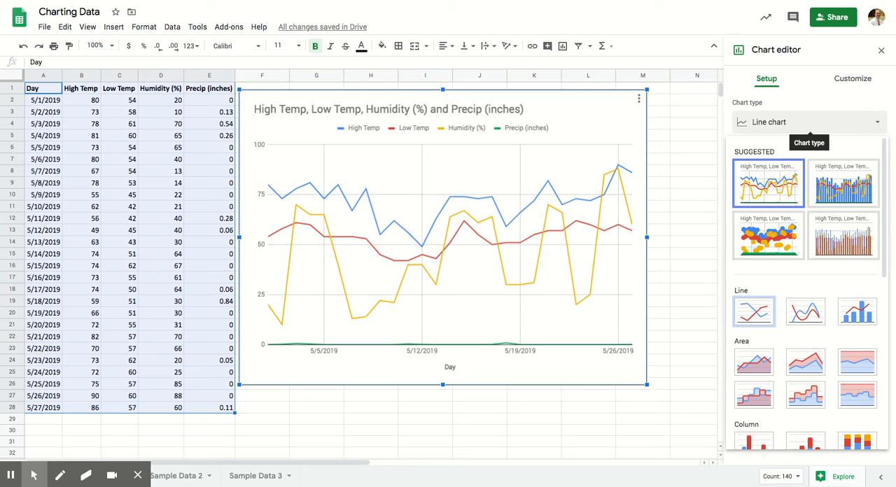
{"action": "left_click", "coordinate": [877, 122]}
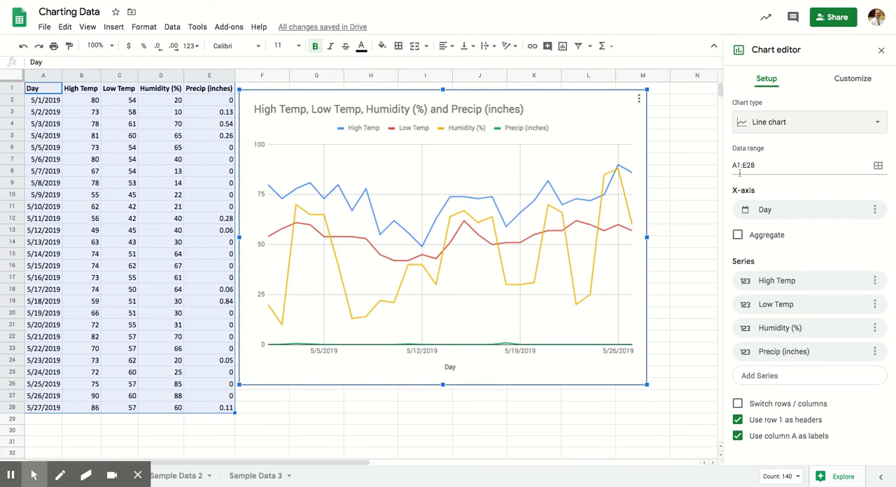
{"action": "key", "text": "ctrl+f"}
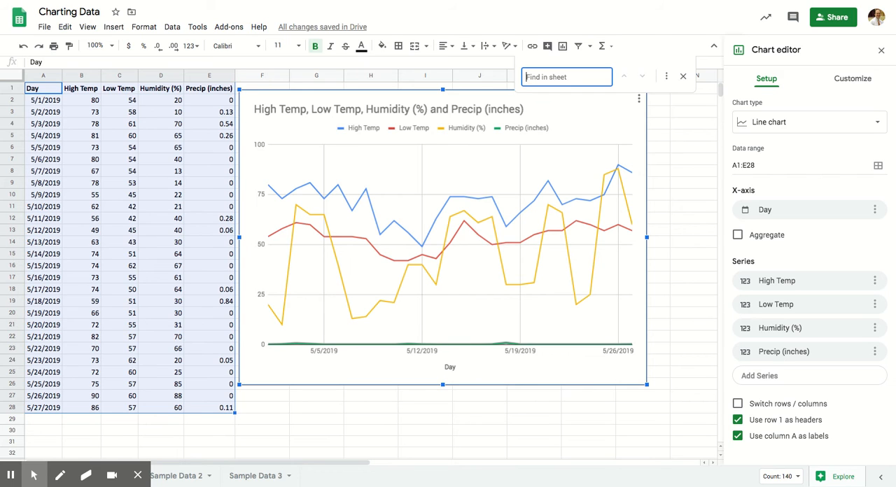
{"action": "left_click", "coordinate": [683, 76]}
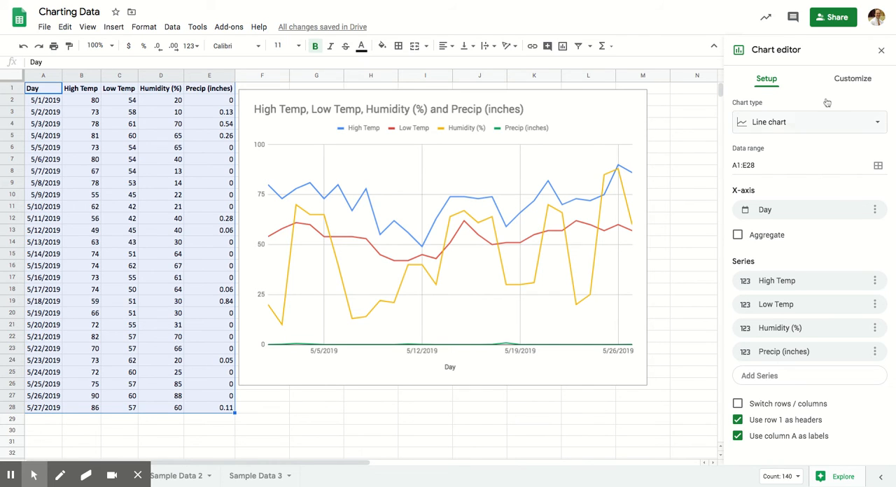
- Replace the chart title's text with "Weather at SEP - May 2019"
{"action": "left_click", "coordinate": [868, 83]}
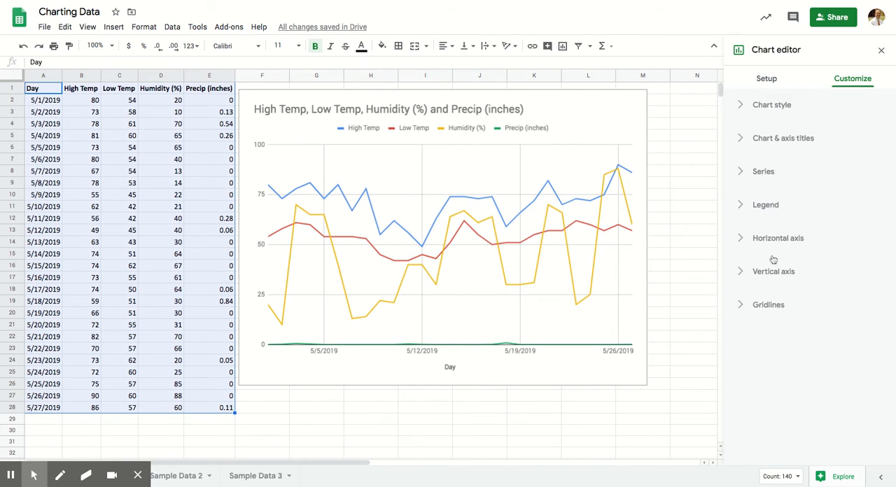
{"action": "left_click", "coordinate": [749, 142]}
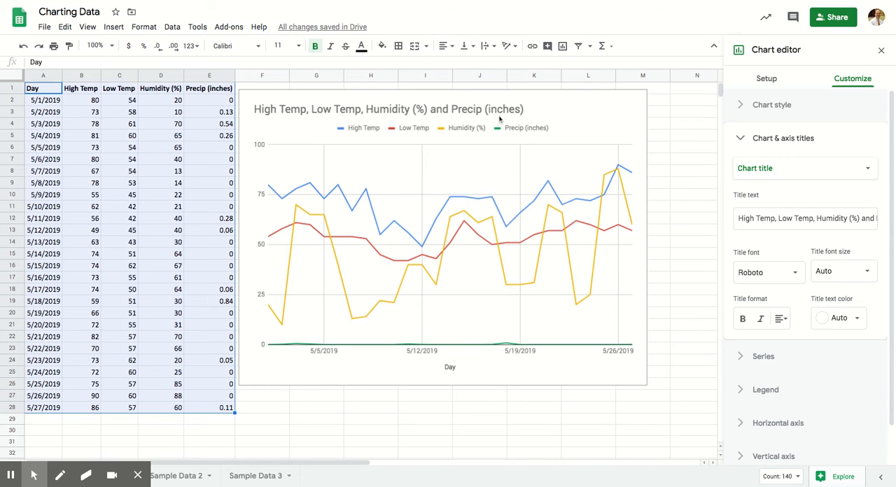
{"action": "key", "text": "alt+f"}
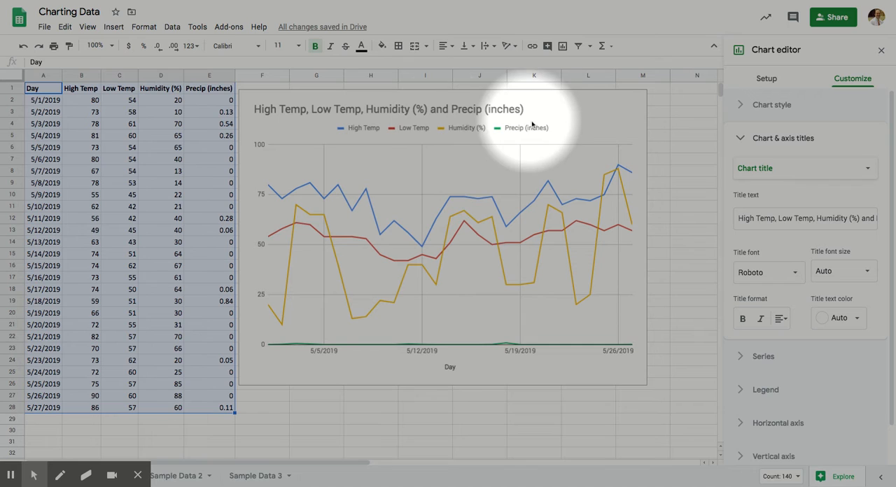
{"action": "key", "text": "alt+f"}
{"action": "left_click", "coordinate": [812, 218]}
{"action": "key", "text": "ctrl+a"}
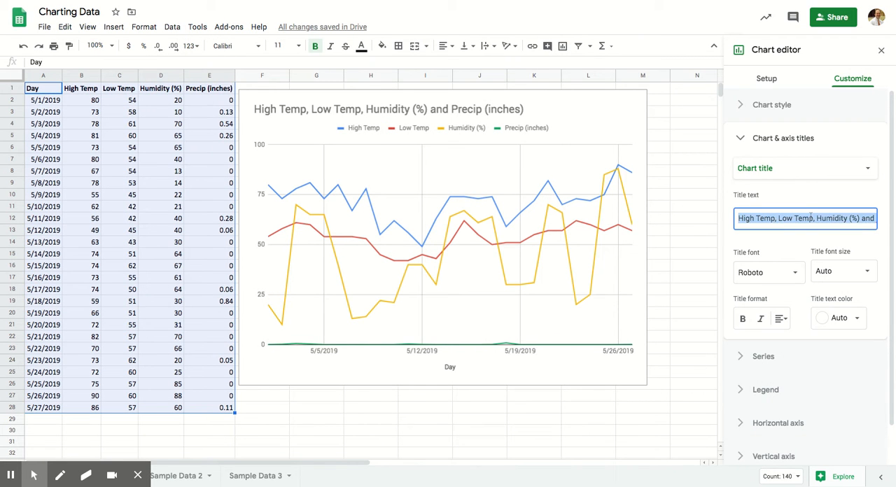
{"action": "type", "text": "SE"}
{"action": "key", "text": "BackSpace"}
{"action": "key", "text": "BackSpace"}
{"action": "type", "text": "Weather"}
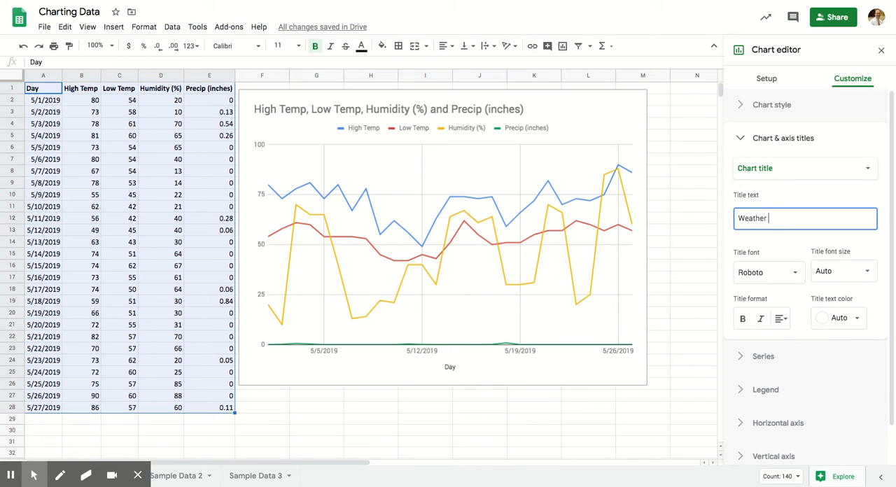
{"action": "type", "text": " at SEP - May 2019"}
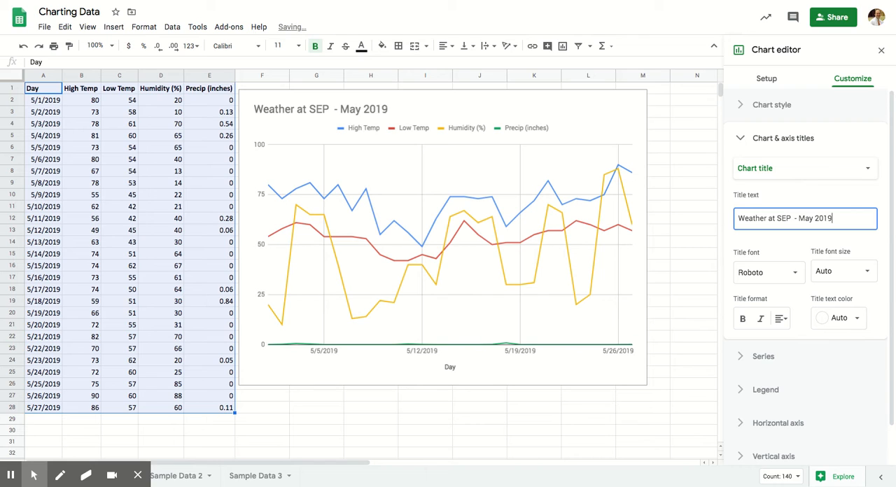
- Remove the extra space between "SEP" and the hyphen in the chart title
{"action": "left_click", "coordinate": [795, 218]}
{"action": "key", "text": "BackSpace"}
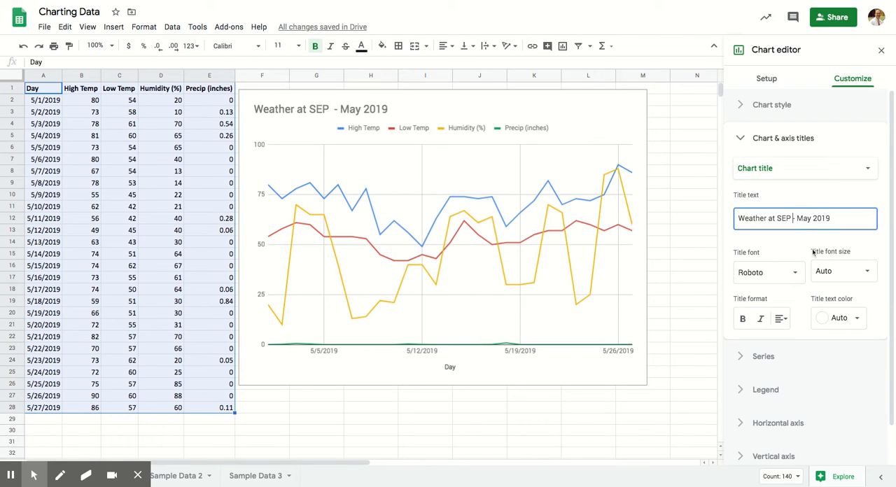
{"action": "left_click", "coordinate": [846, 201]}
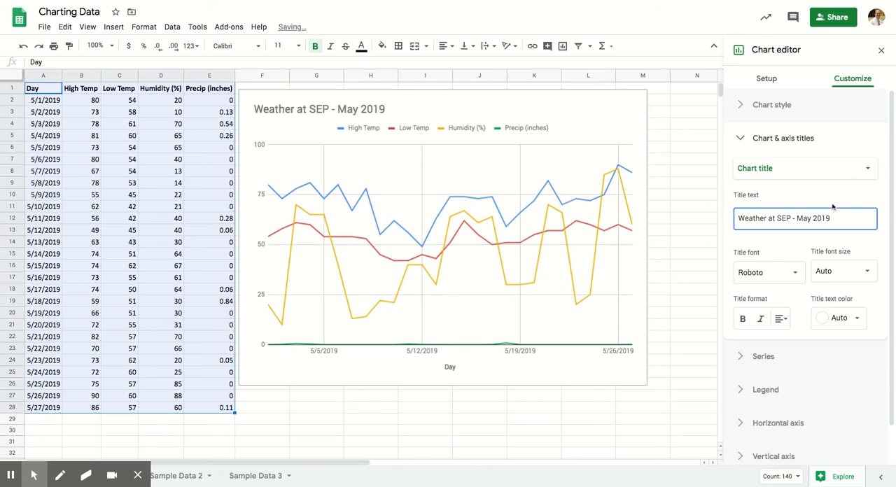
{"action": "left_click", "coordinate": [868, 246]}
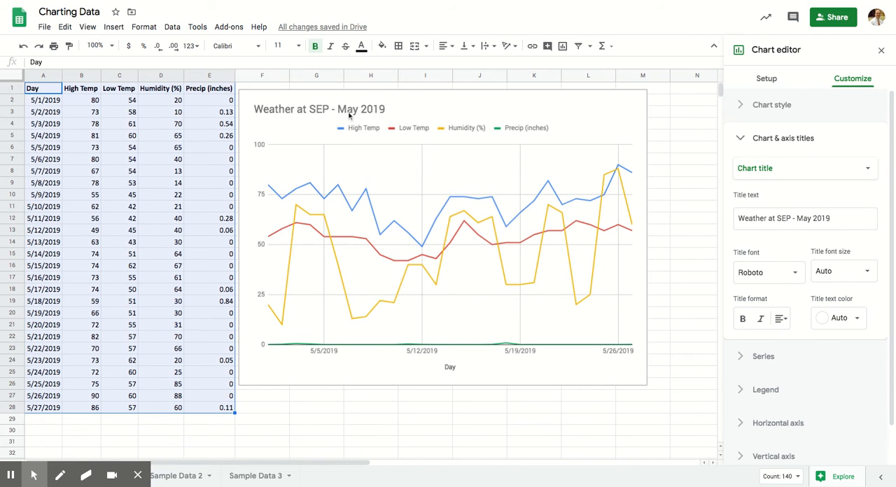
- Edit the title directly on the chart, retyping the end of the year as 2019
{"action": "left_click", "coordinate": [332, 110]}
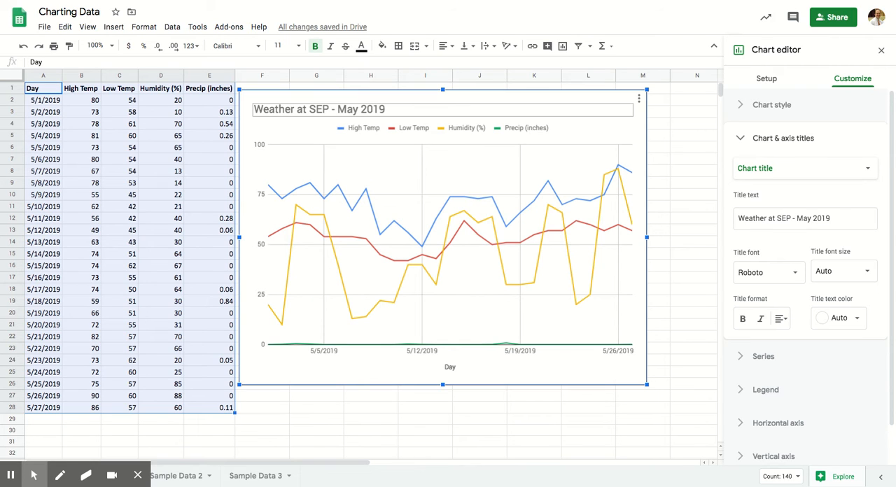
{"action": "left_click", "coordinate": [376, 112]}
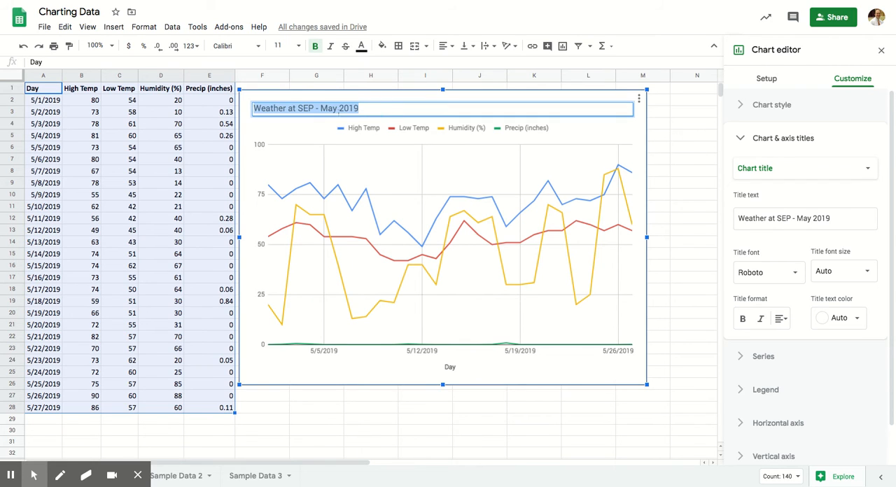
{"action": "key", "text": "Right"}
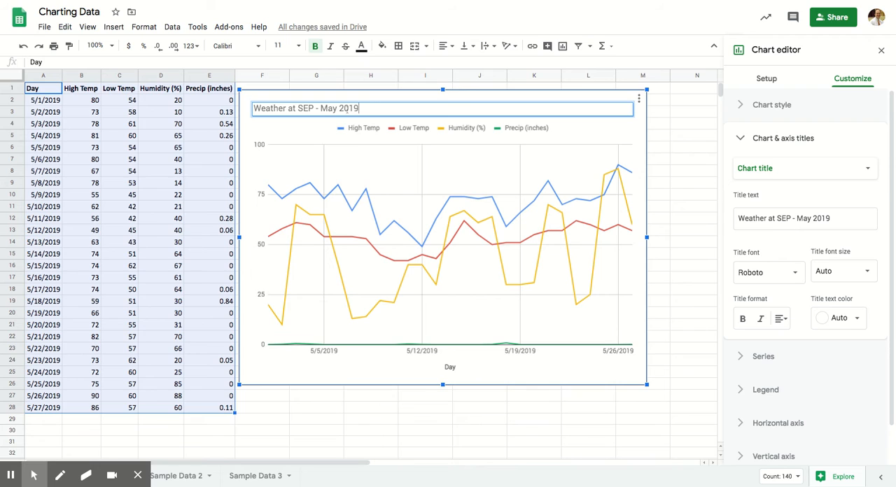
{"action": "type", "text": "20"}
{"action": "key", "text": "BackSpace"}
{"action": "key", "text": "BackSpace"}
{"action": "key", "text": "BackSpace"}
{"action": "type", "text": "019"}
{"action": "key", "text": "Return"}
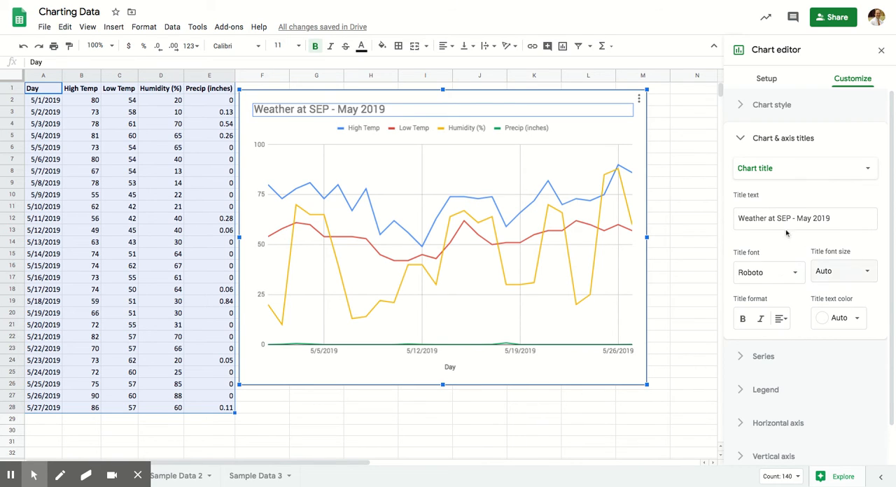
- Give the chart's vertical axis the title "Weather" and finish editing the titles
{"action": "left_click", "coordinate": [793, 171]}
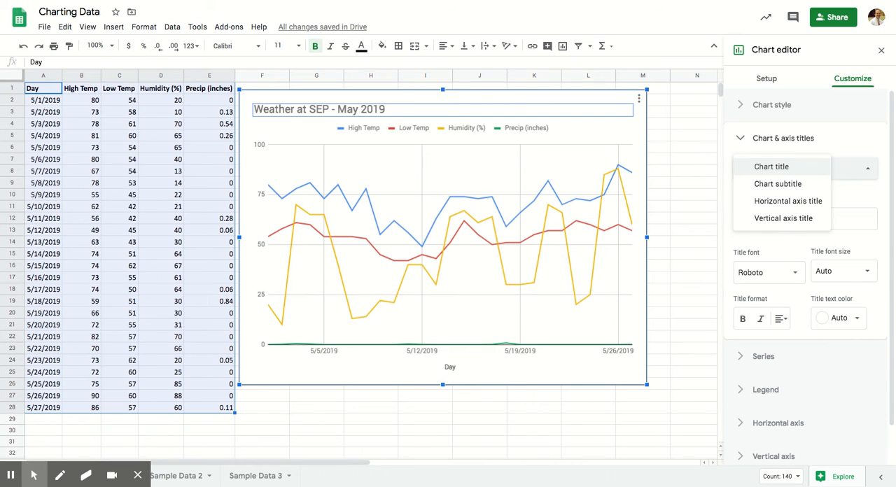
{"action": "left_click", "coordinate": [792, 202]}
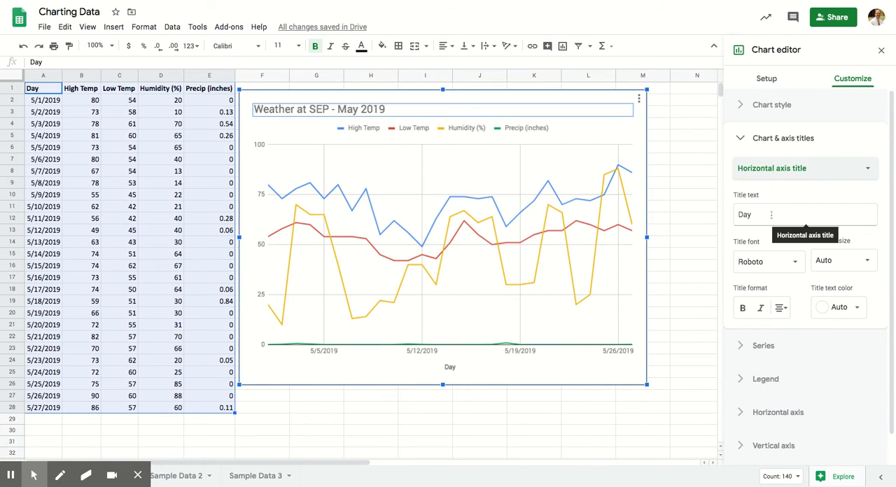
{"action": "left_click", "coordinate": [777, 175]}
{"action": "left_click", "coordinate": [783, 185]}
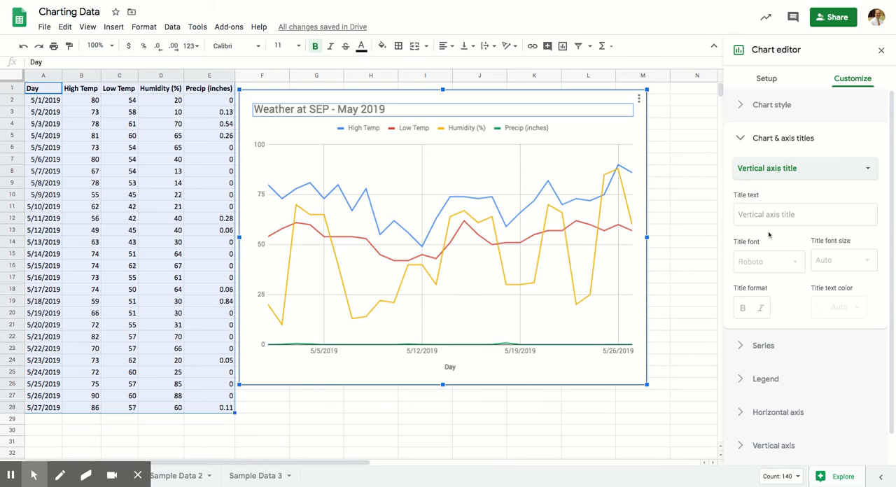
{"action": "left_click", "coordinate": [772, 214]}
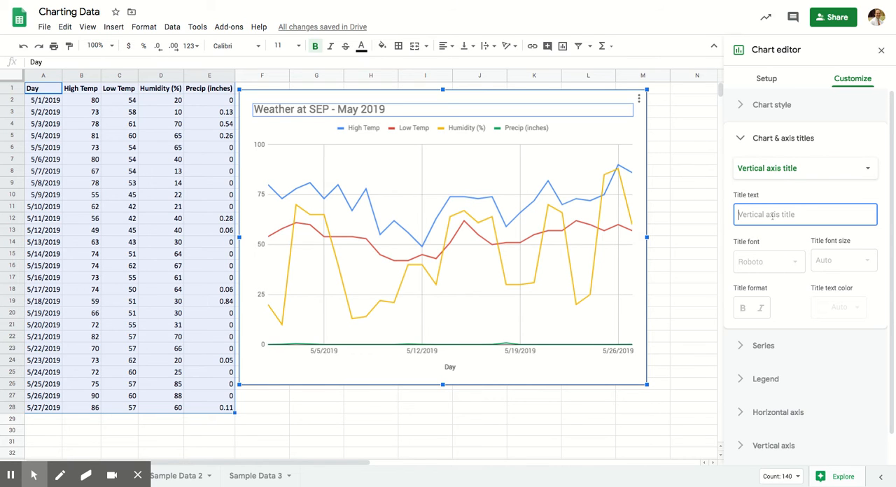
{"action": "type", "text": "Weather"}
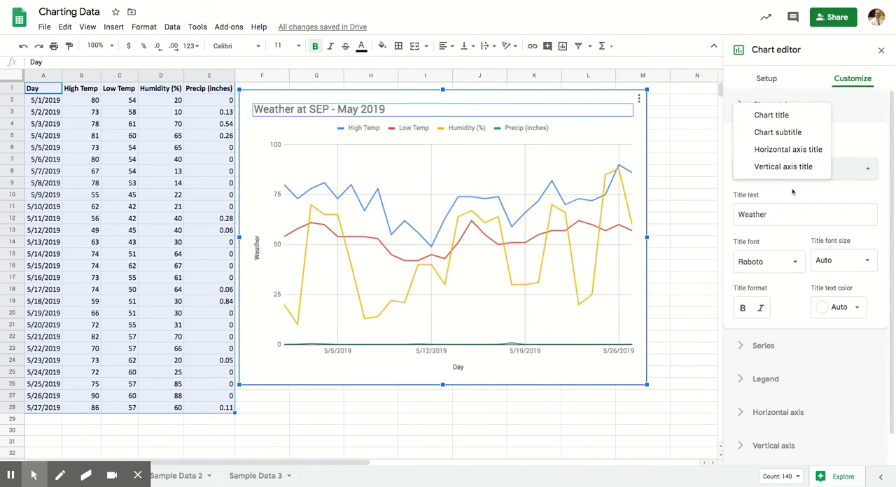
{"action": "left_click", "coordinate": [793, 192]}
{"action": "left_click", "coordinate": [762, 139]}
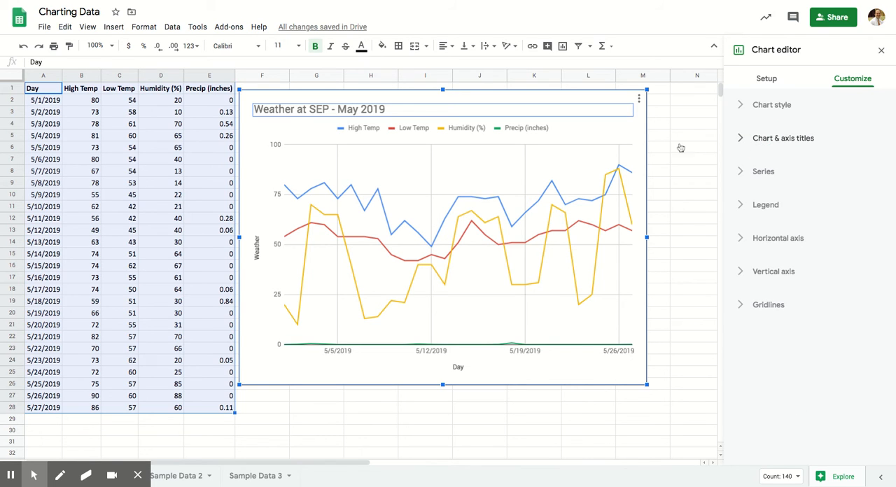
- Open the chart's legend settings and try the Bottom position for the legend
{"action": "left_click", "coordinate": [539, 131]}
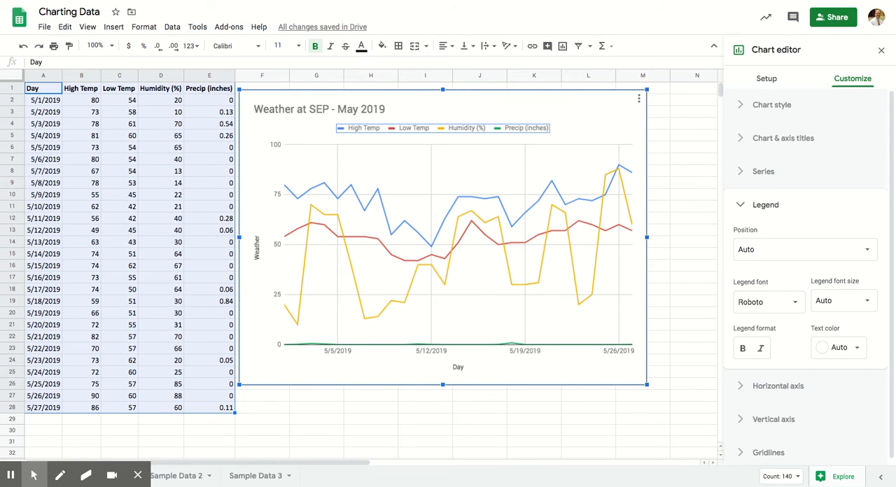
{"action": "left_click", "coordinate": [840, 247]}
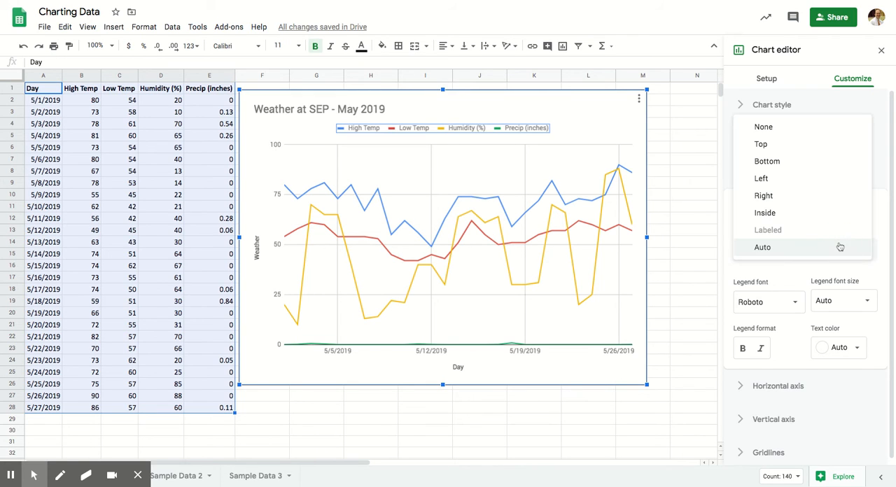
{"action": "left_click", "coordinate": [829, 250]}
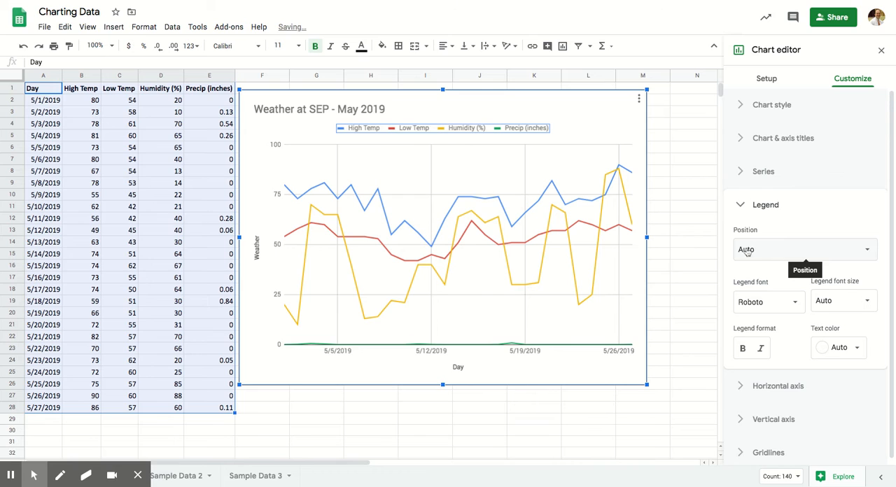
{"action": "left_click", "coordinate": [772, 251]}
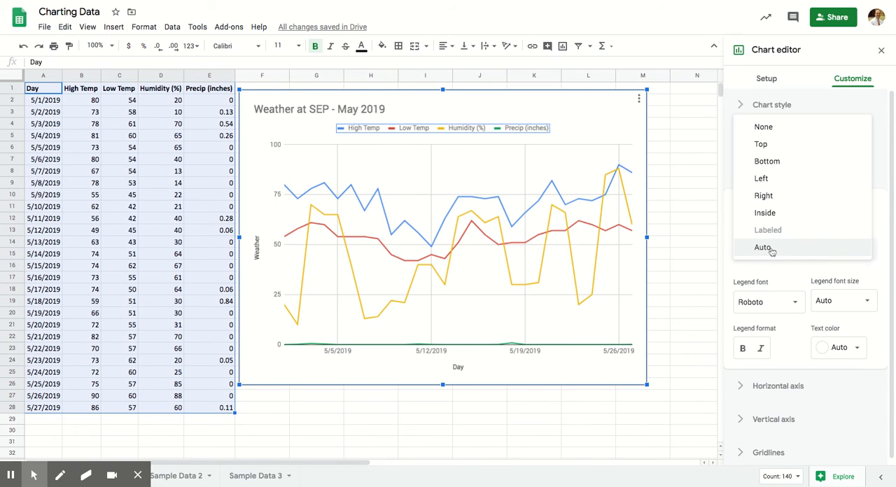
{"action": "left_click", "coordinate": [774, 161]}
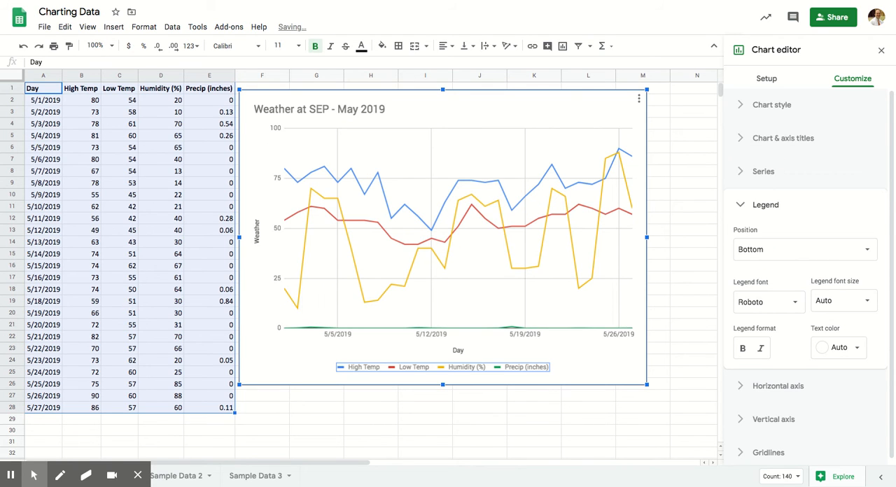
- Try the Left, Right and None position options for the chart legend
{"action": "left_click", "coordinate": [756, 249]}
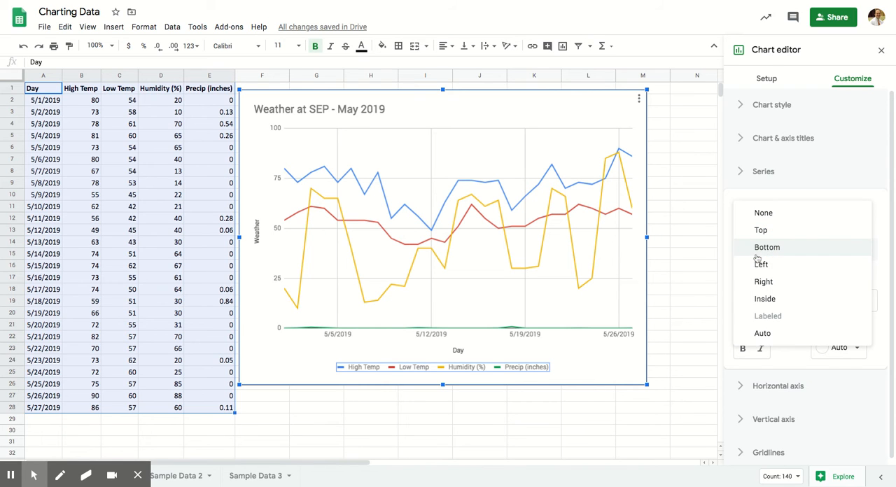
{"action": "left_click", "coordinate": [761, 266]}
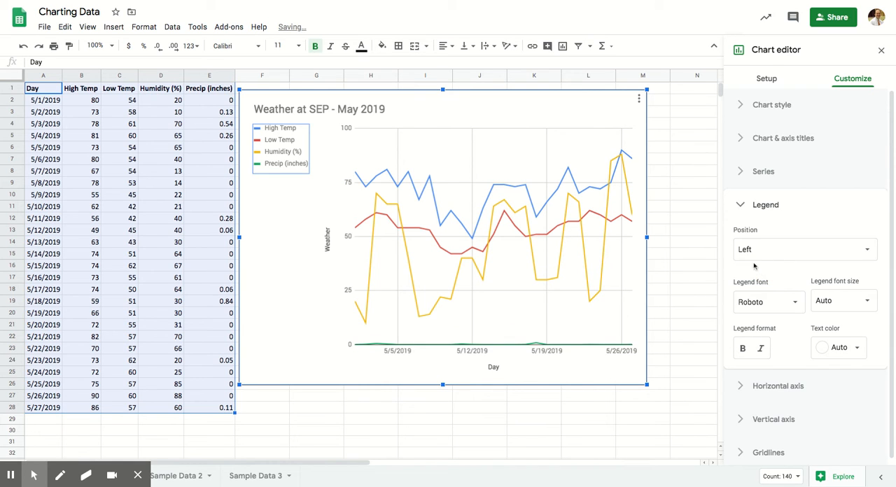
{"action": "left_click", "coordinate": [753, 251]}
{"action": "left_click", "coordinate": [776, 264]}
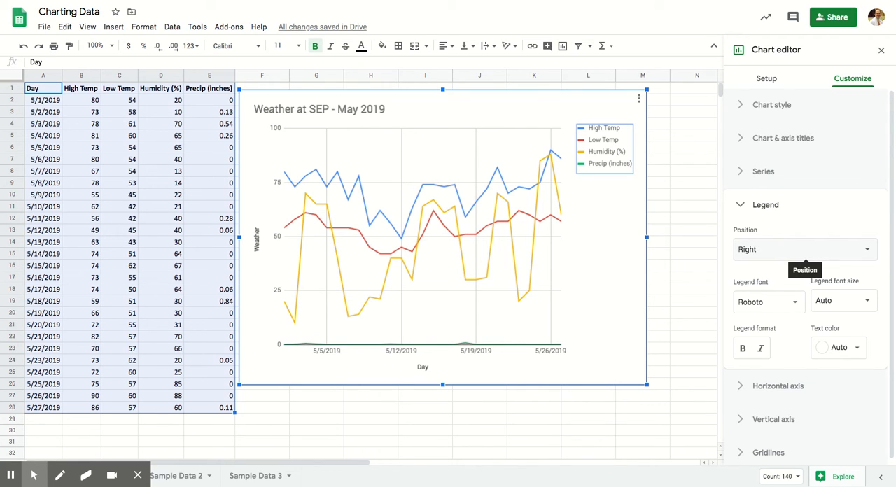
{"action": "left_click", "coordinate": [805, 252]}
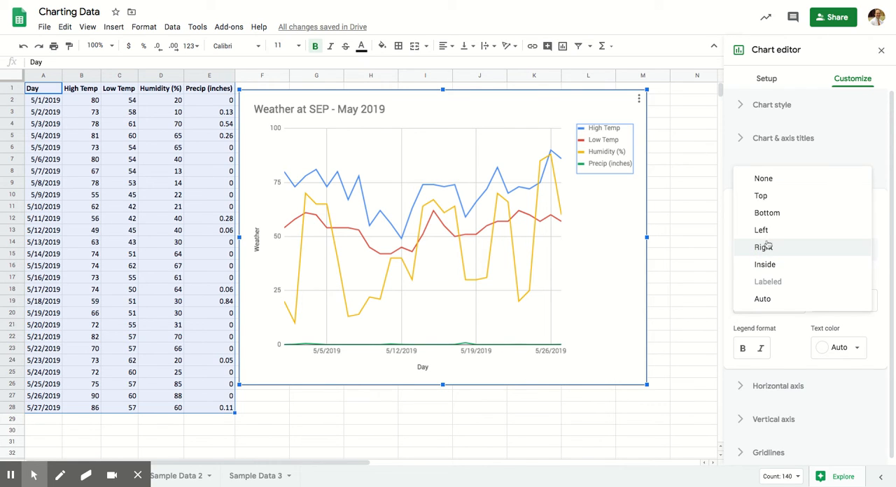
{"action": "left_click", "coordinate": [763, 179]}
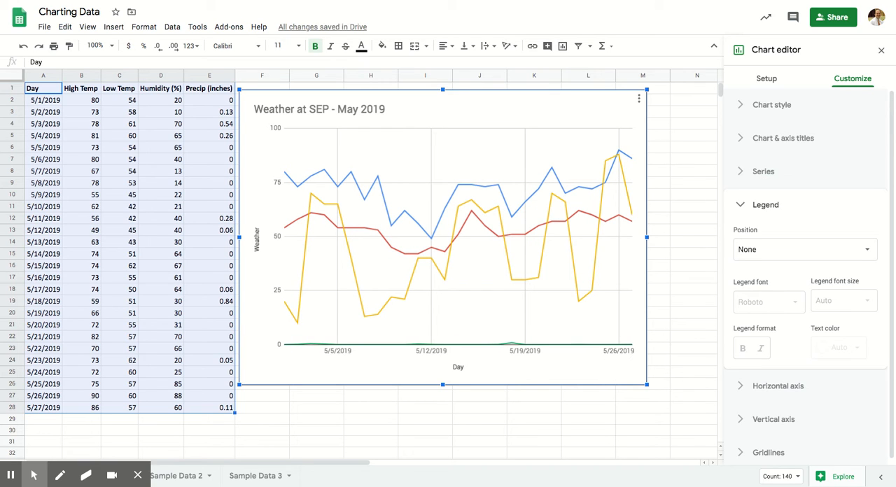
- Set the chart legend's position to Top and close the legend settings
{"action": "left_click", "coordinate": [783, 250]}
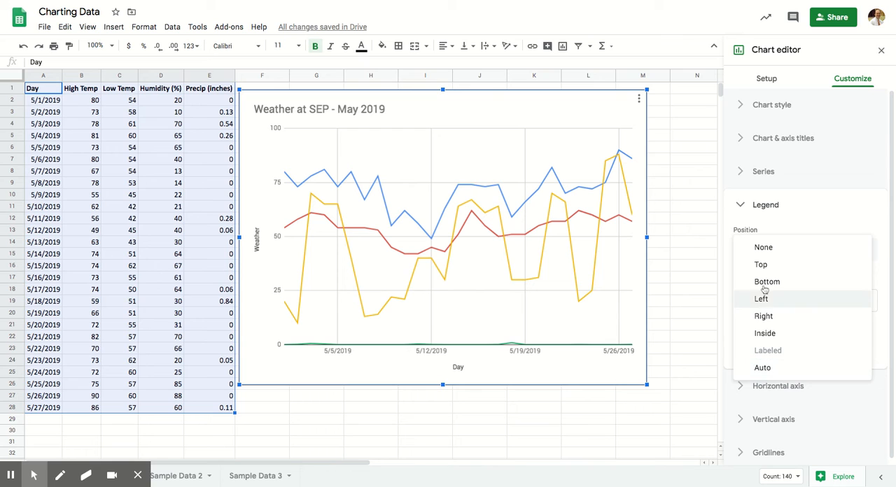
{"action": "left_click", "coordinate": [761, 265]}
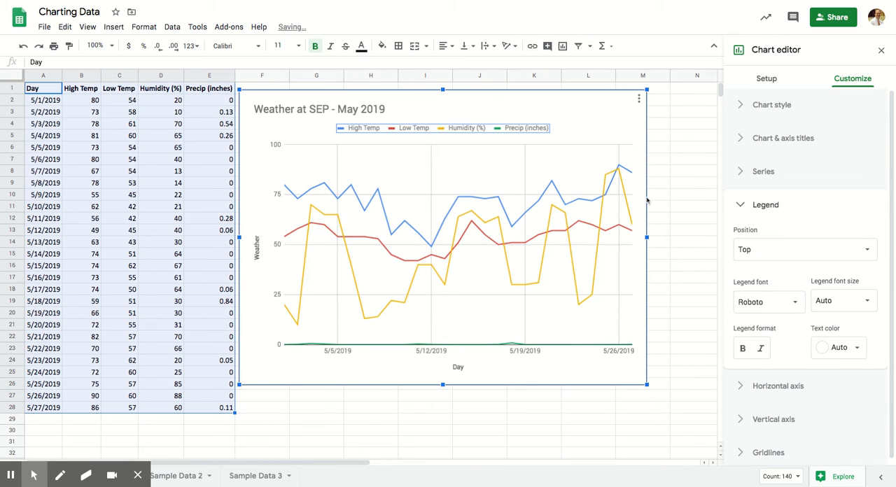
{"action": "left_click", "coordinate": [740, 205]}
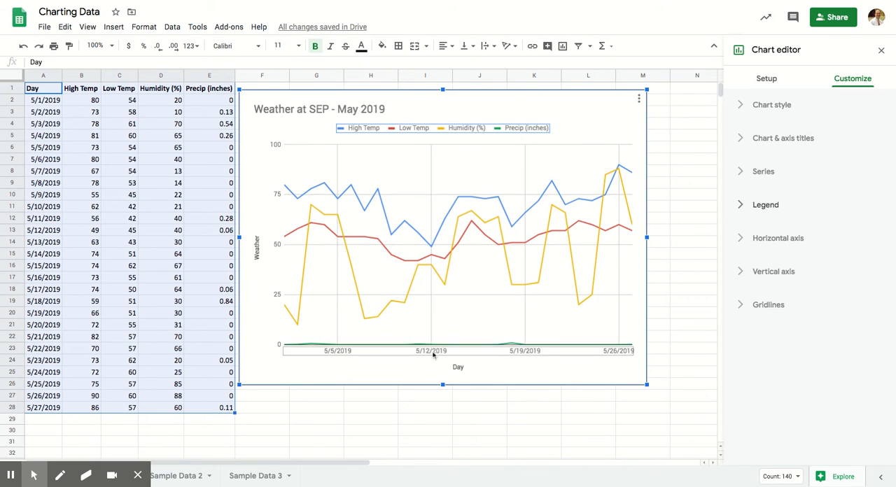
- Review the formatting options available for the chart's horizontal axis and vertical axis
{"action": "left_click", "coordinate": [625, 354]}
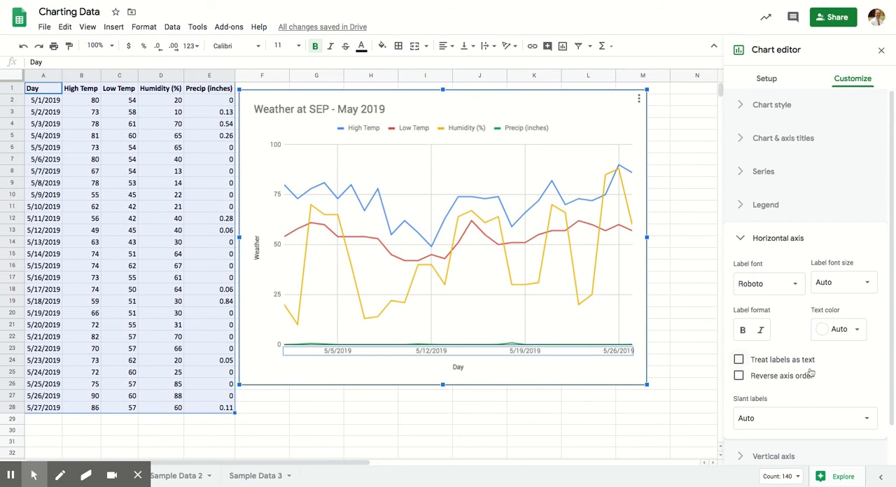
{"action": "scroll", "coordinate": [820, 396], "scroll_direction": "down", "scroll_amount": 1}
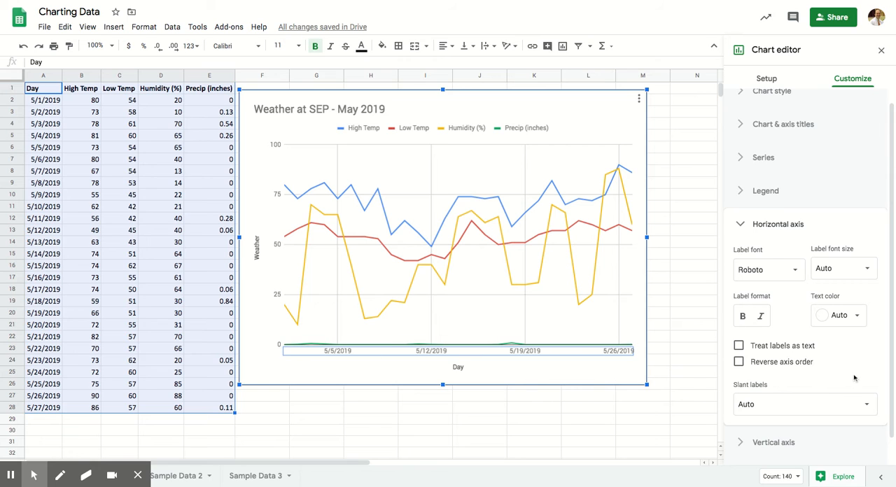
{"action": "scroll", "coordinate": [848, 379], "scroll_direction": "down", "scroll_amount": 1}
{"action": "left_click", "coordinate": [786, 415]}
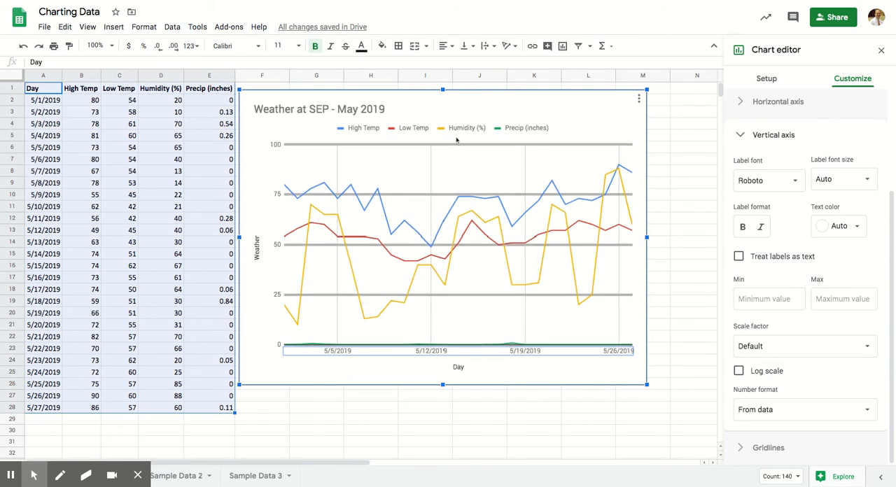
- Change the color of the Humidity (%) line in the chart to purple
{"action": "left_click", "coordinate": [585, 304]}
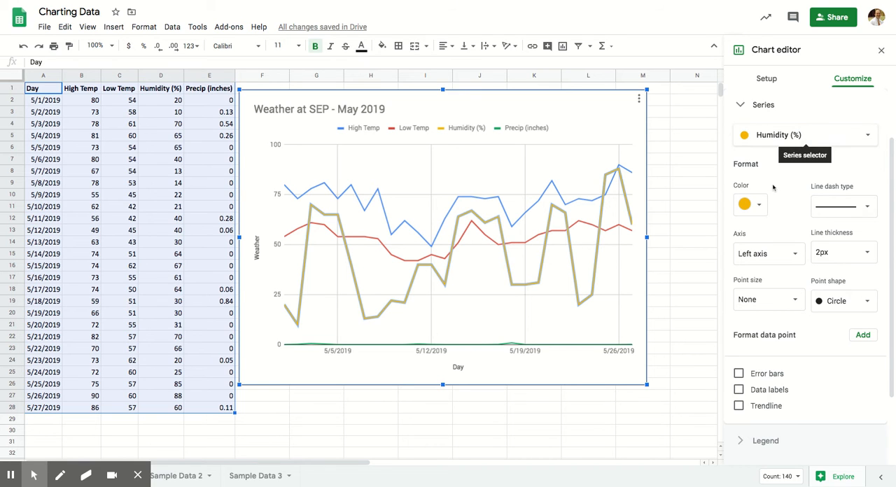
{"action": "left_click", "coordinate": [759, 206]}
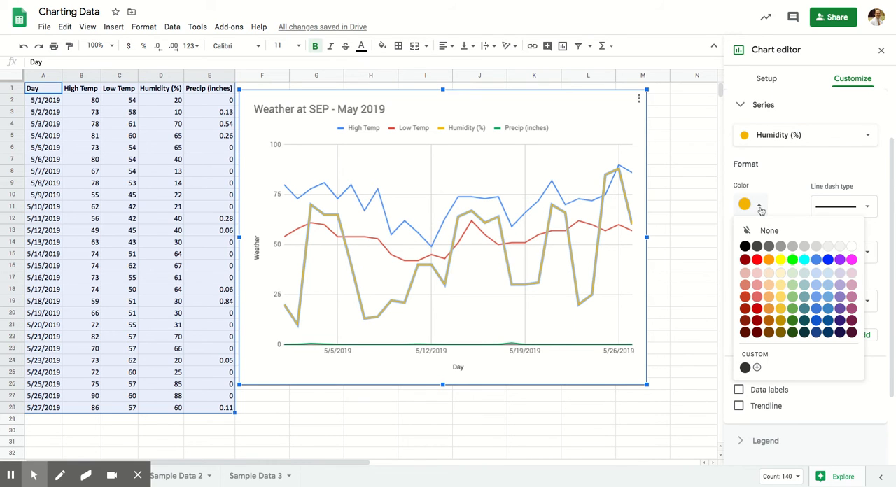
{"action": "left_click", "coordinate": [840, 260]}
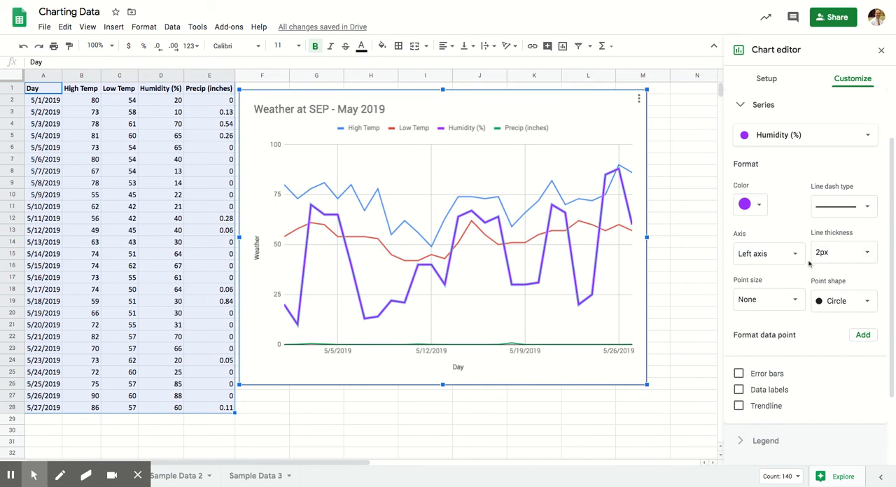
- Change the color of the High Temp series to red
{"action": "left_click", "coordinate": [789, 138]}
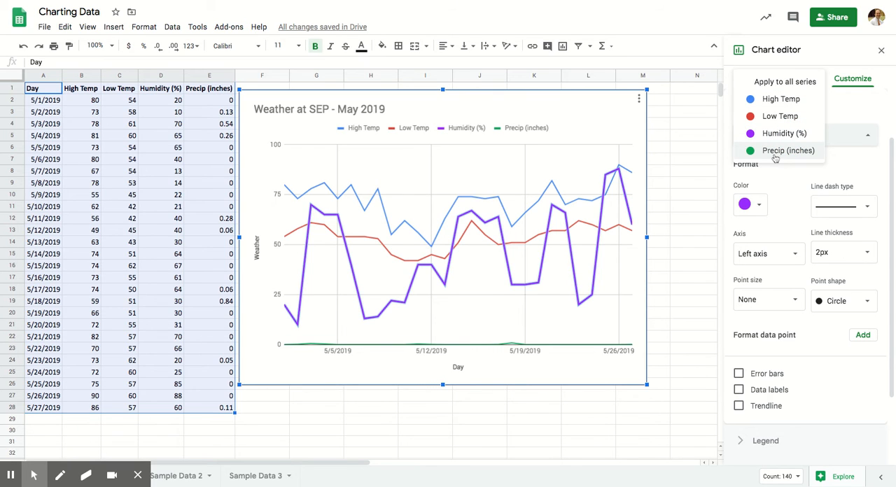
{"action": "left_click", "coordinate": [782, 103]}
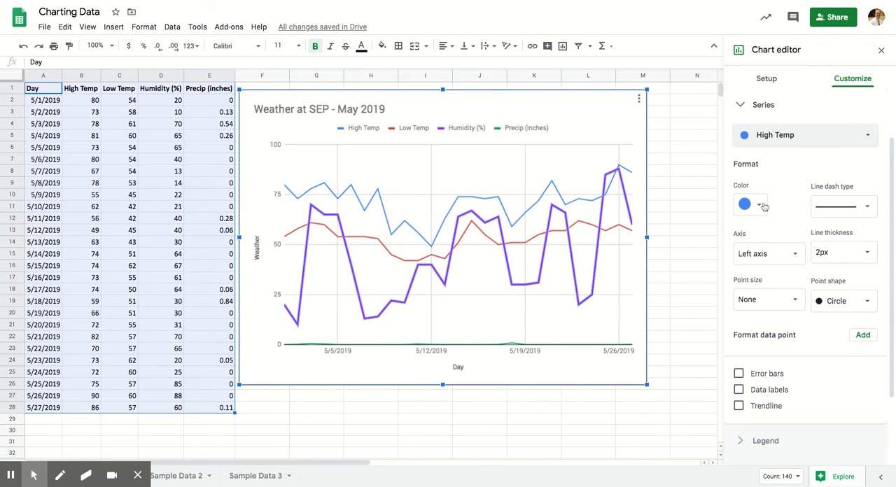
{"action": "left_click", "coordinate": [759, 205]}
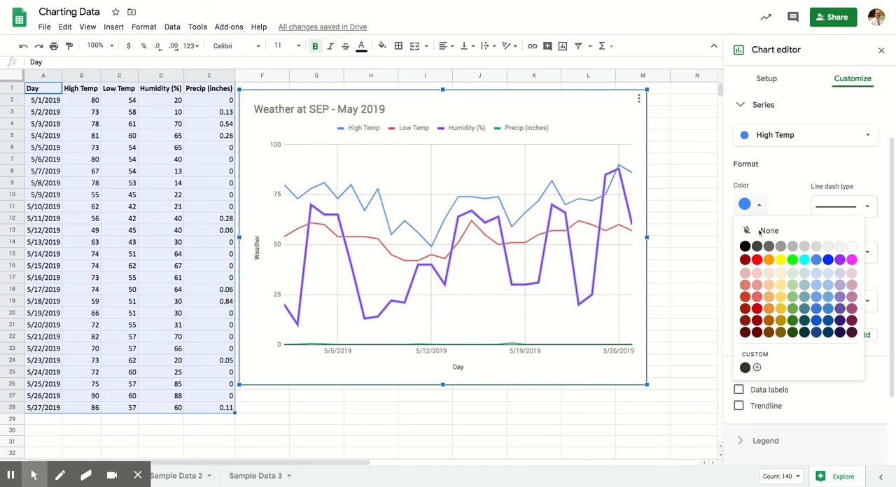
{"action": "left_click", "coordinate": [757, 260]}
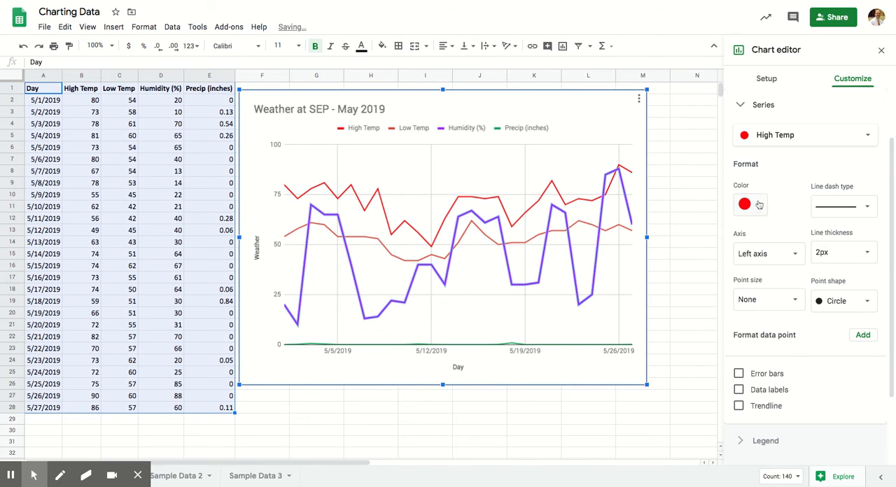
- Change the color of the Low Temp series to blue
{"action": "left_click", "coordinate": [777, 135]}
{"action": "left_click", "coordinate": [773, 148]}
{"action": "left_click", "coordinate": [759, 205]}
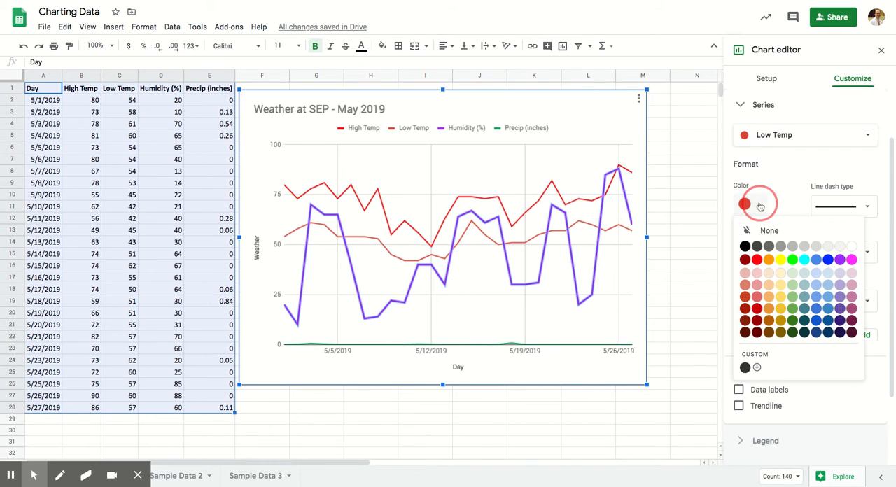
{"action": "left_click", "coordinate": [828, 259]}
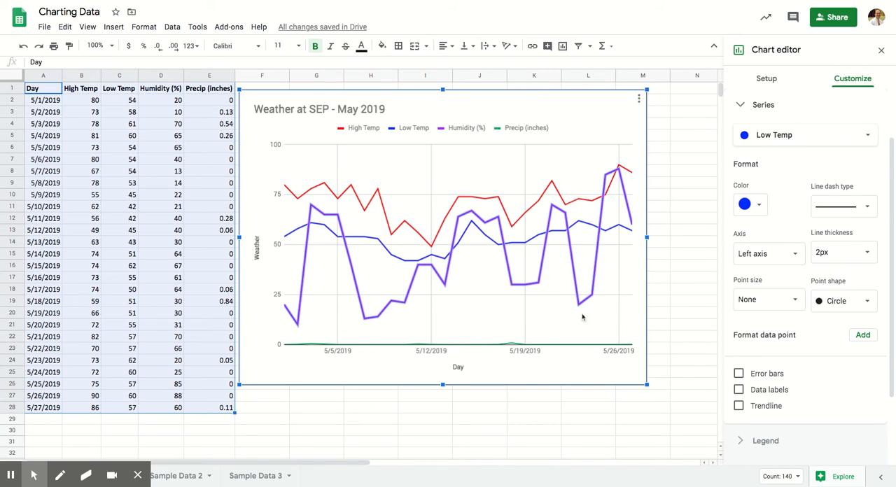
- Select the High Temp line, collapse its series settings and leave the chart editor
{"action": "left_click", "coordinate": [348, 191]}
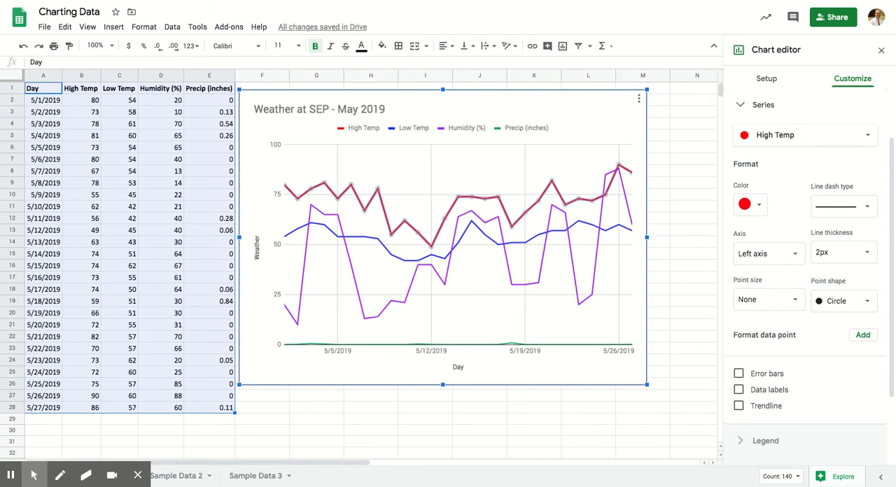
{"action": "left_click", "coordinate": [759, 109]}
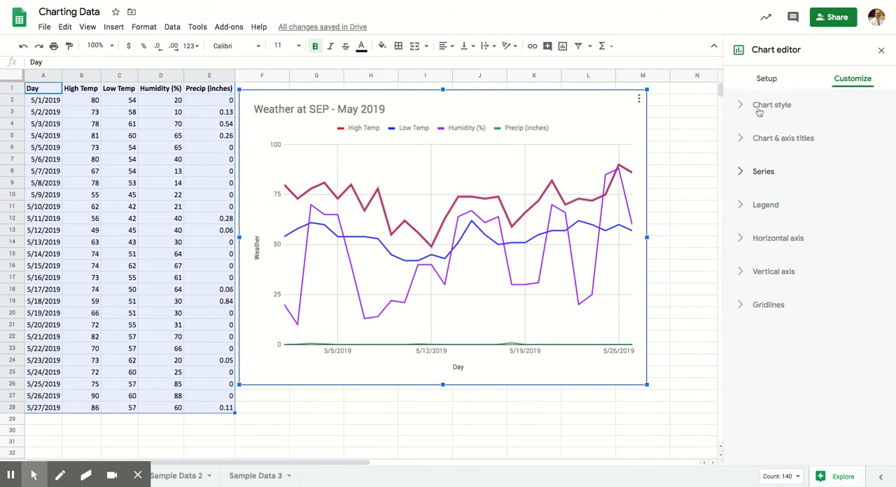
{"action": "left_click", "coordinate": [695, 194]}
- Select the chart on the sheet and move it slightly upward
{"action": "left_click", "coordinate": [616, 112]}
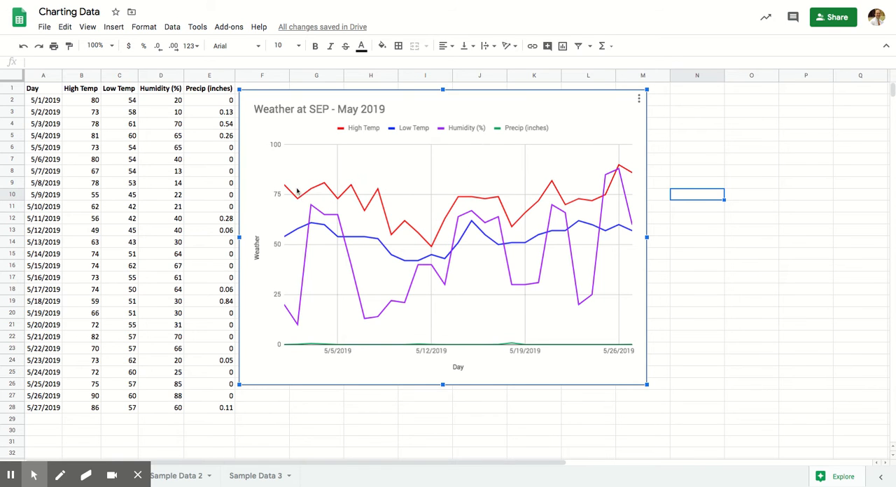
{"action": "mouse_move", "coordinate": [295, 231]}
{"action": "mouse_move", "coordinate": [515, 347]}
{"action": "left_click_drag", "start_coordinate": [565, 103], "coordinate": [566, 96]}
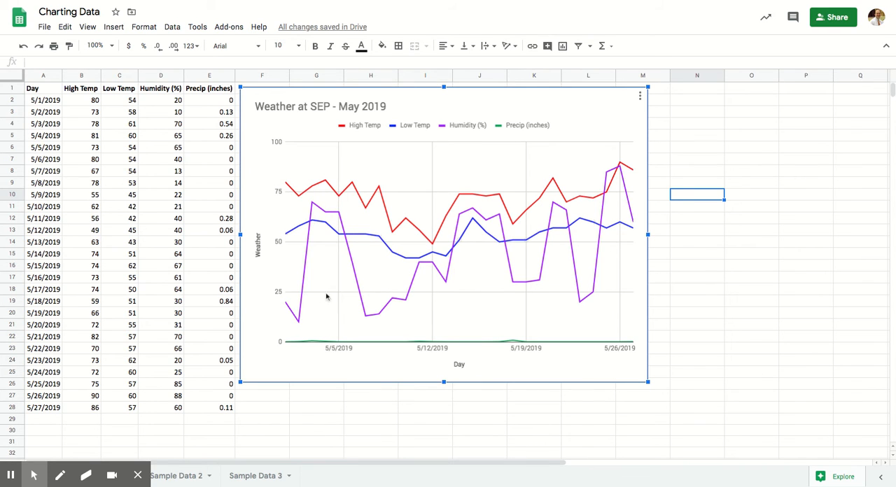
- Select the Day, High Temp and Low Temp data in A1:C28
{"action": "mouse_move", "coordinate": [311, 343]}
{"action": "left_click_drag", "start_coordinate": [42, 89], "coordinate": [139, 403]}
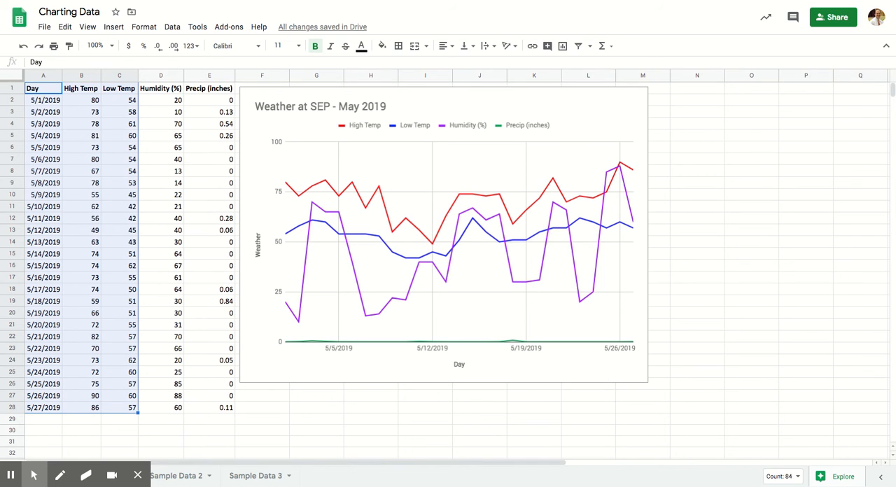
- Reopen the weather chart's data setup and remove the Precip (inches) and Humidity (%) series
{"action": "left_click", "coordinate": [622, 111]}
{"action": "double_click", "coordinate": [598, 108]}
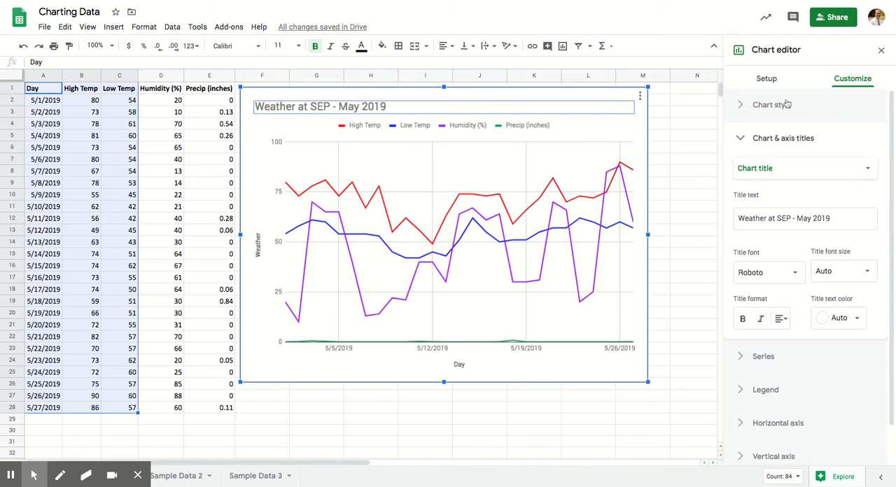
{"action": "left_click", "coordinate": [778, 82]}
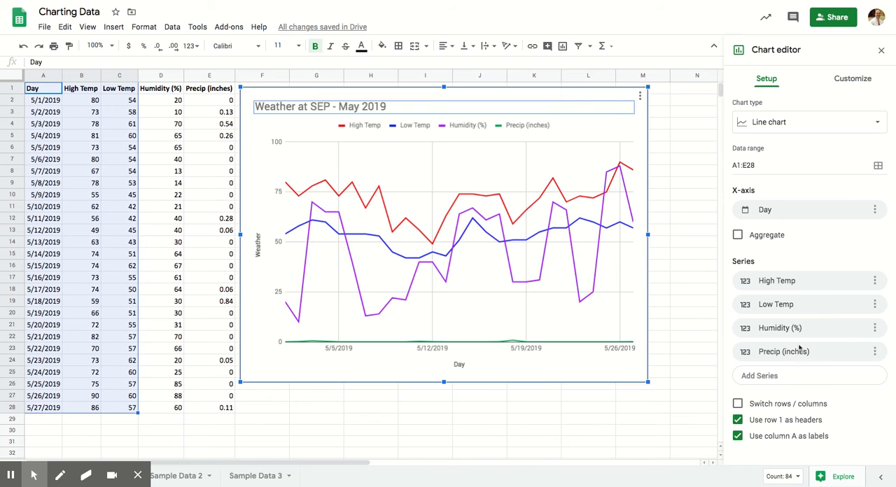
{"action": "left_click", "coordinate": [786, 250]}
{"action": "left_click", "coordinate": [877, 355]}
{"action": "left_click", "coordinate": [867, 376]}
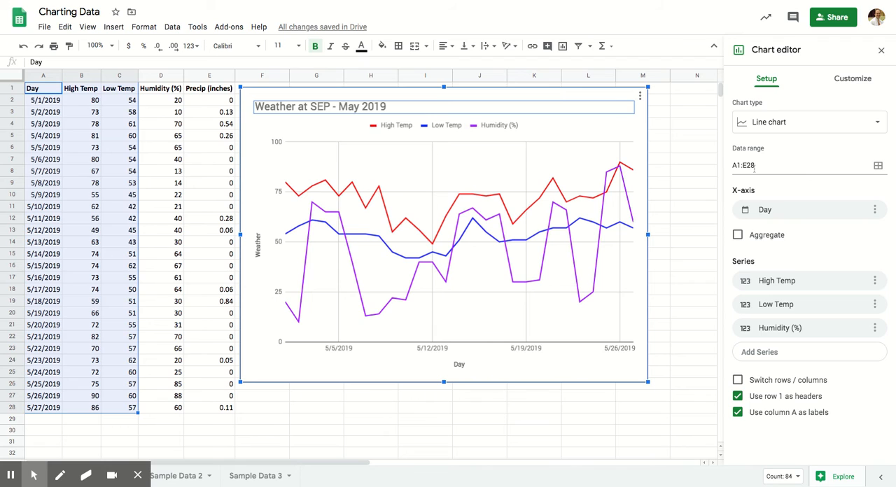
{"action": "left_click", "coordinate": [875, 328]}
{"action": "left_click", "coordinate": [865, 351]}
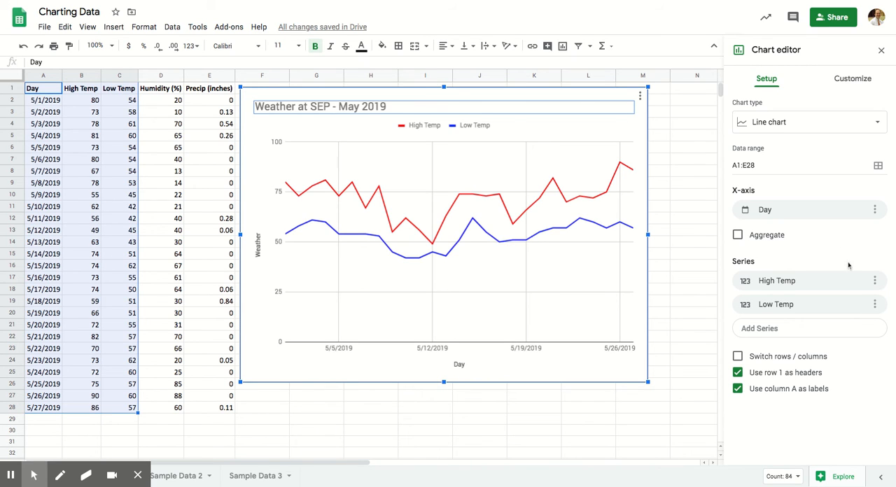
- Set the point size of the chart's High Temp series to 7px
{"action": "left_click", "coordinate": [857, 78]}
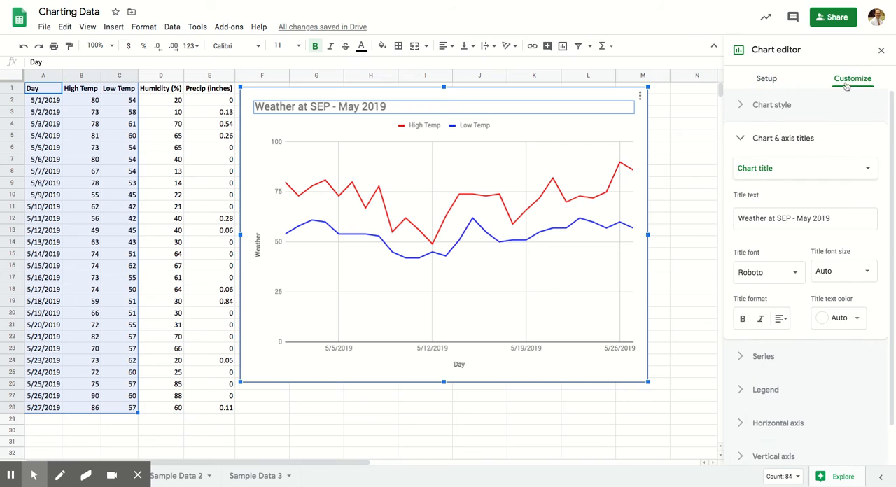
{"action": "left_click", "coordinate": [739, 139]}
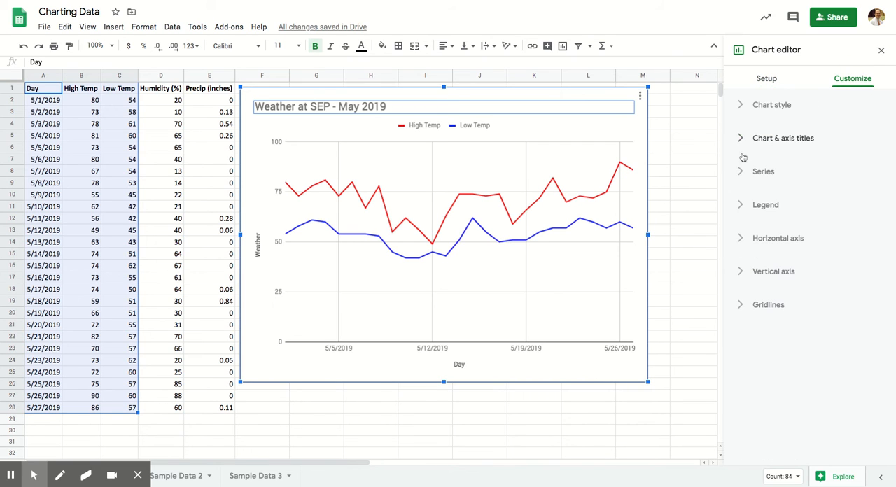
{"action": "left_click", "coordinate": [764, 172]}
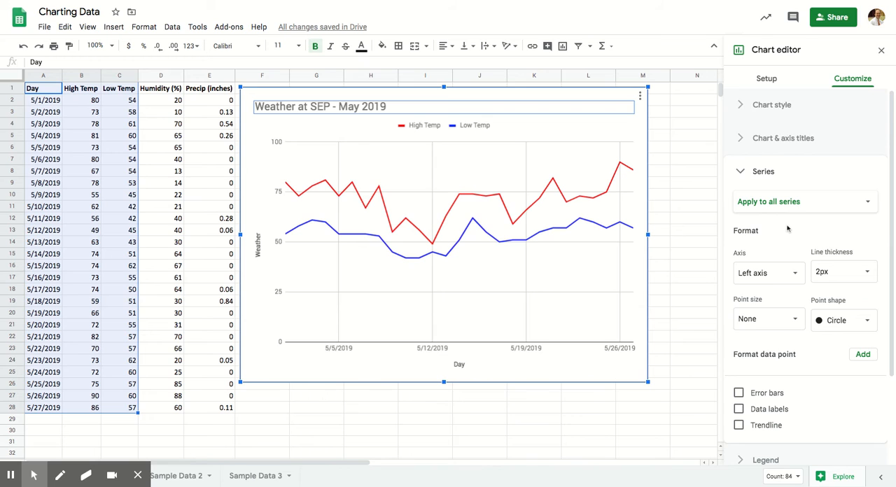
{"action": "scroll", "coordinate": [788, 228], "scroll_direction": "down", "scroll_amount": 1}
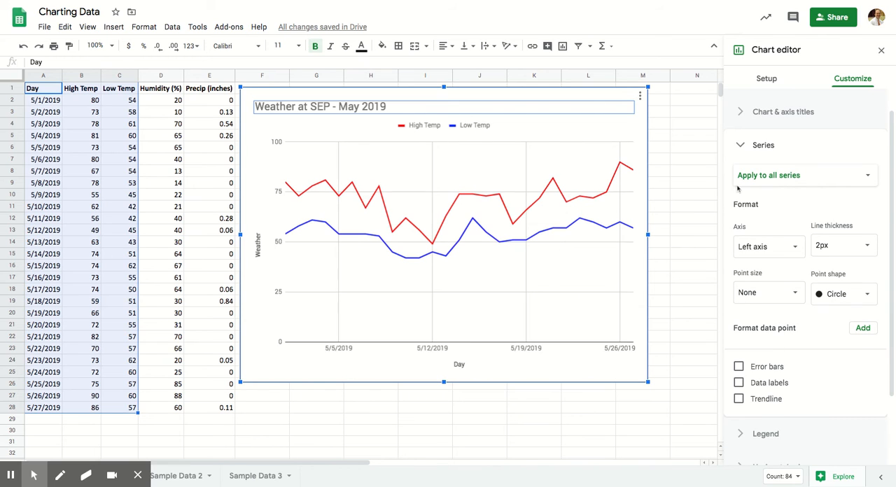
{"action": "left_click", "coordinate": [770, 177]}
{"action": "left_click", "coordinate": [774, 192]}
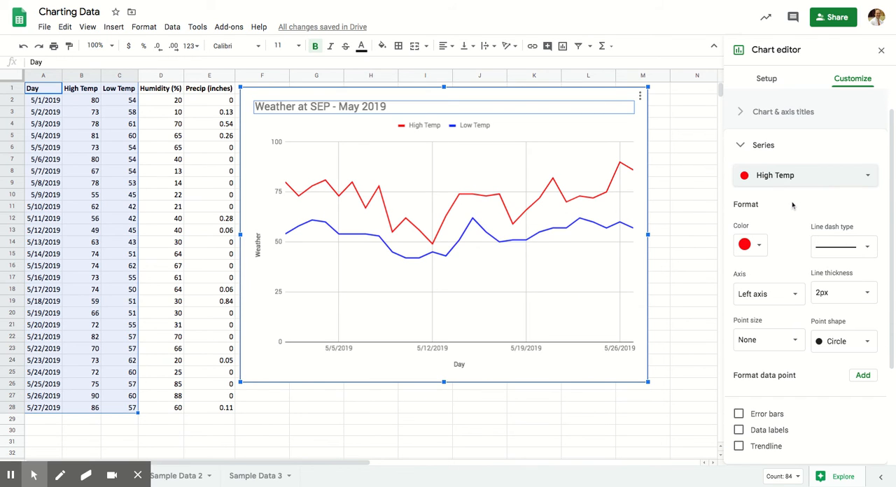
{"action": "scroll", "coordinate": [793, 208], "scroll_direction": "down", "scroll_amount": 1}
{"action": "scroll", "coordinate": [793, 209], "scroll_direction": "down", "scroll_amount": 1}
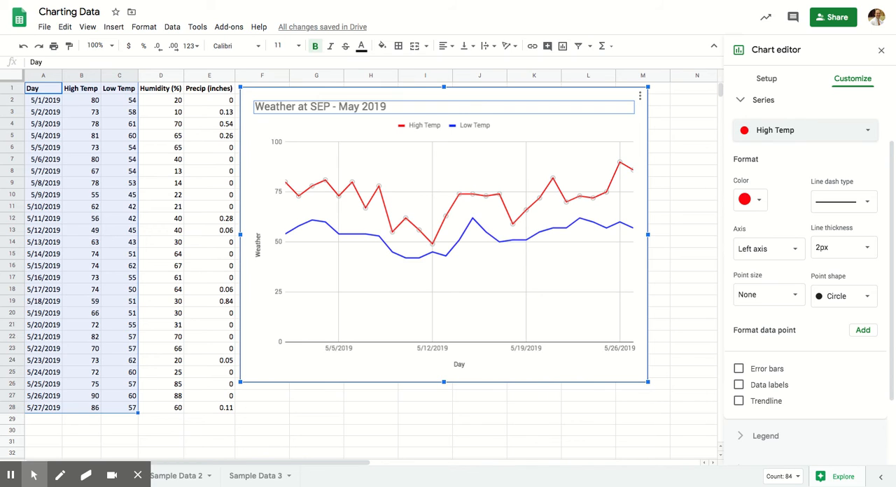
{"action": "left_click", "coordinate": [794, 296]}
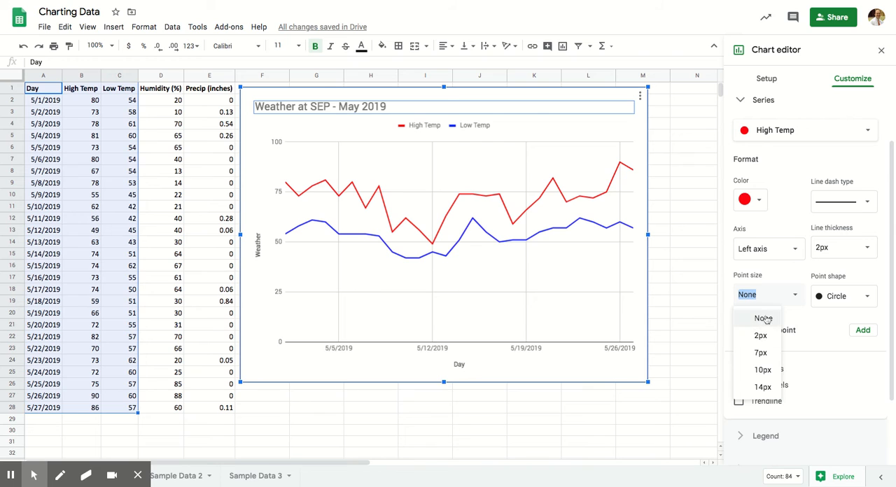
{"action": "left_click", "coordinate": [761, 336]}
{"action": "left_click", "coordinate": [757, 296]}
{"action": "left_click", "coordinate": [796, 296]}
{"action": "left_click", "coordinate": [759, 354]}
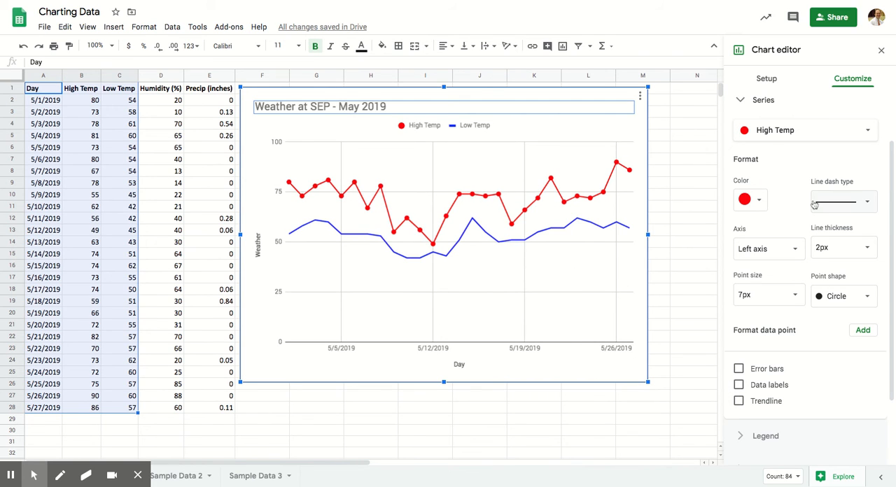
- Set the Low Temp series' point size to 7px as well
{"action": "left_click", "coordinate": [786, 134]}
{"action": "left_click", "coordinate": [784, 144]}
{"action": "left_click", "coordinate": [785, 301]}
{"action": "left_click", "coordinate": [771, 354]}
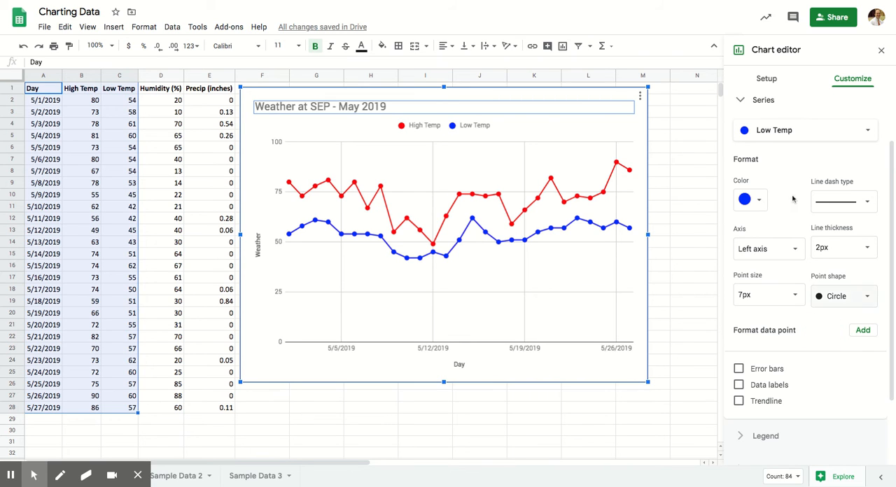
- Add labels to the High Temp series in the chart setup, using the High Temp values as label data
{"action": "left_click", "coordinate": [765, 79]}
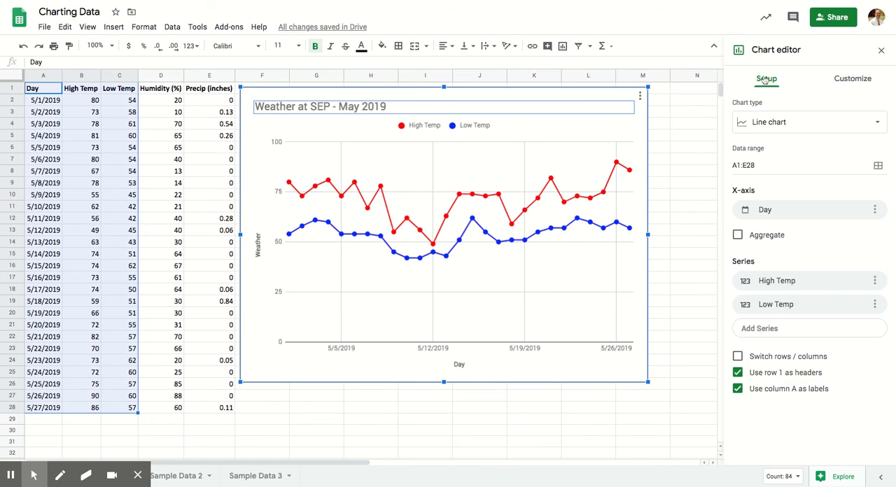
{"action": "left_click", "coordinate": [875, 280]}
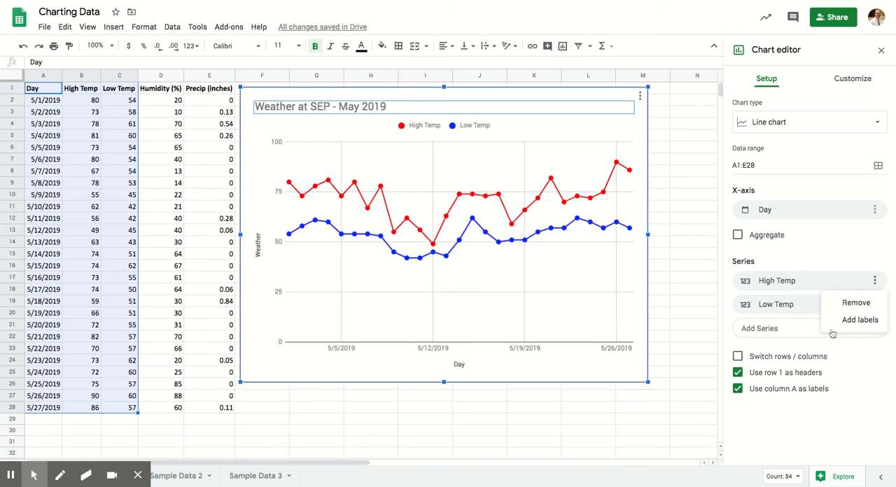
{"action": "left_click", "coordinate": [858, 320]}
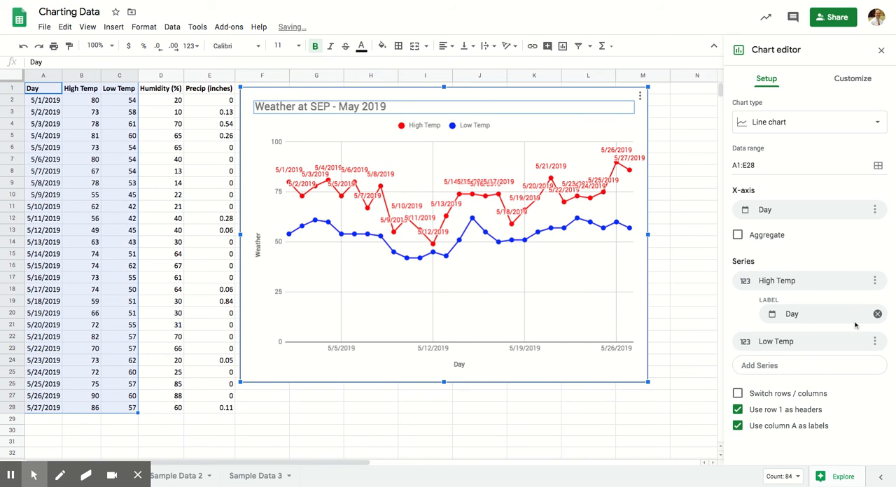
{"action": "left_click", "coordinate": [869, 316]}
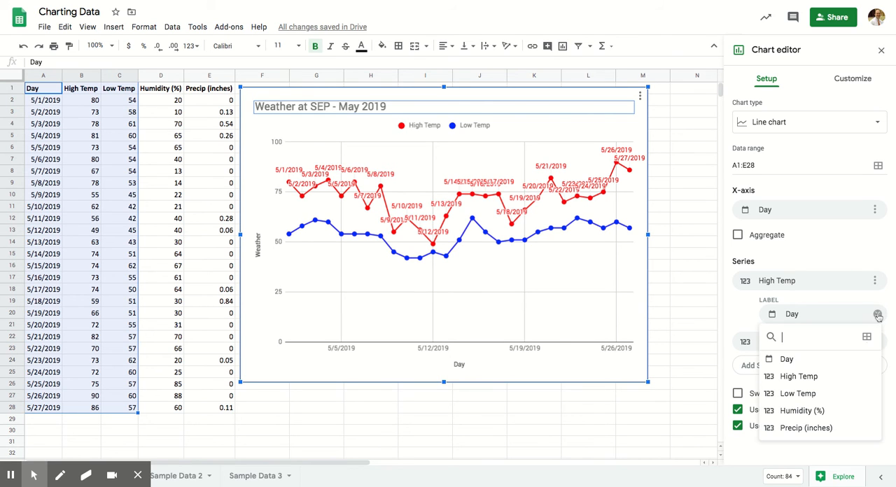
{"action": "left_click", "coordinate": [805, 376]}
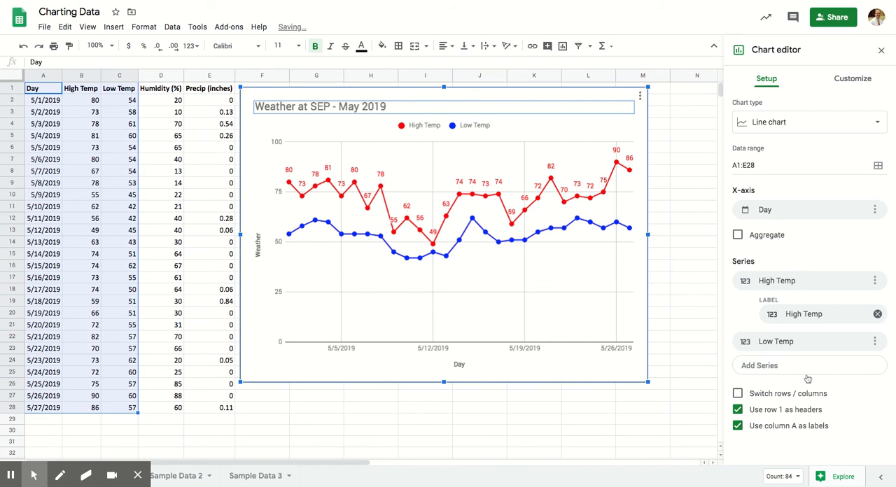
- Label the Low Temp series with its Low Temp values and leave the chart editor
{"action": "left_click", "coordinate": [874, 342]}
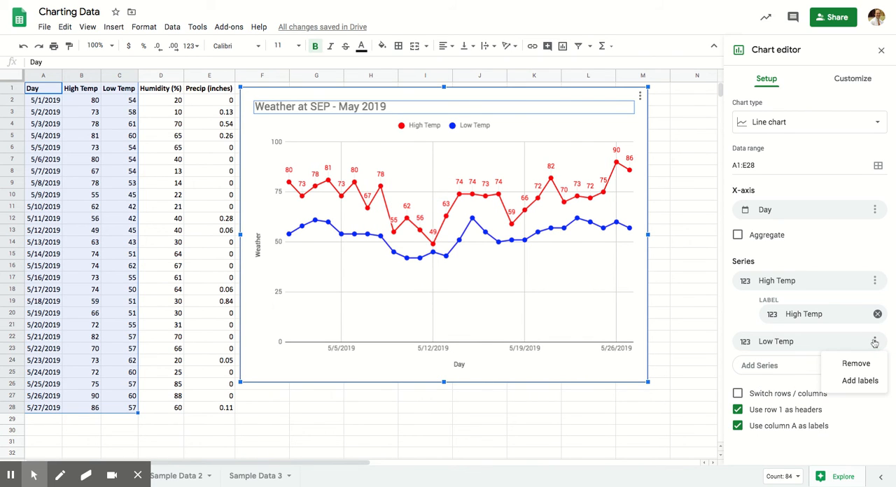
{"action": "left_click", "coordinate": [868, 381]}
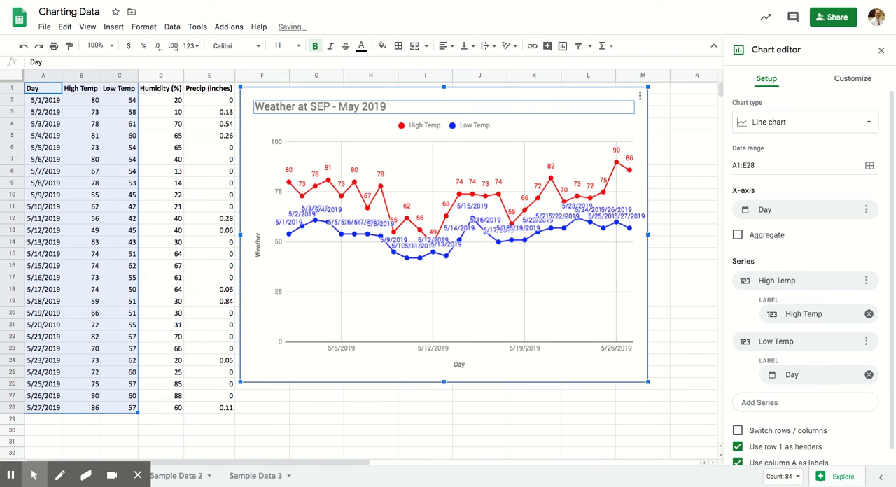
{"action": "left_click", "coordinate": [793, 376]}
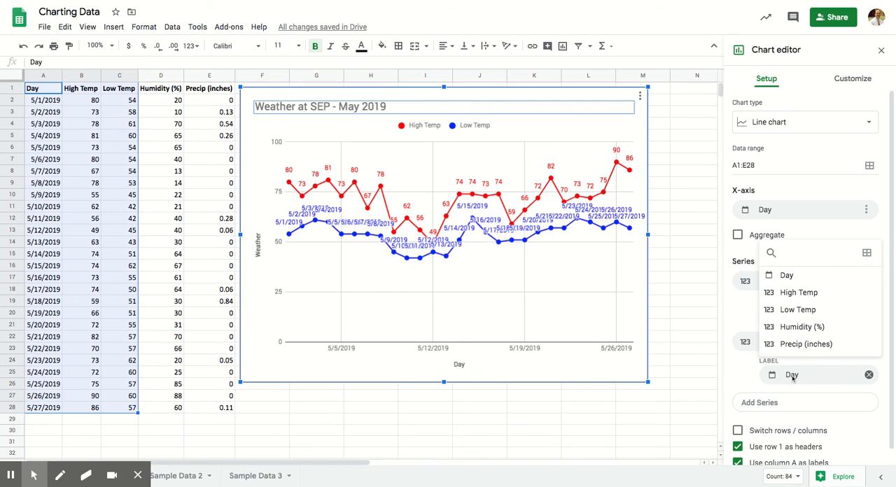
{"action": "left_click", "coordinate": [799, 313]}
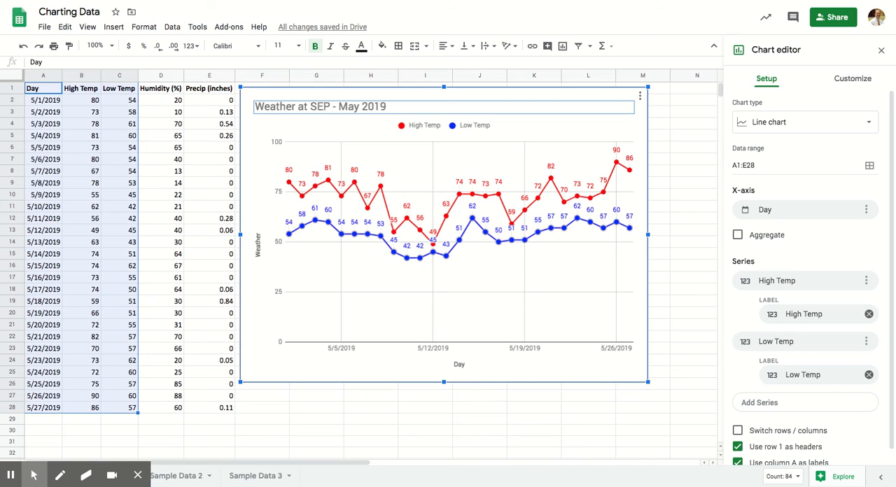
{"action": "left_click", "coordinate": [576, 206]}
{"action": "scroll", "coordinate": [847, 384], "scroll_direction": "down", "scroll_amount": 1}
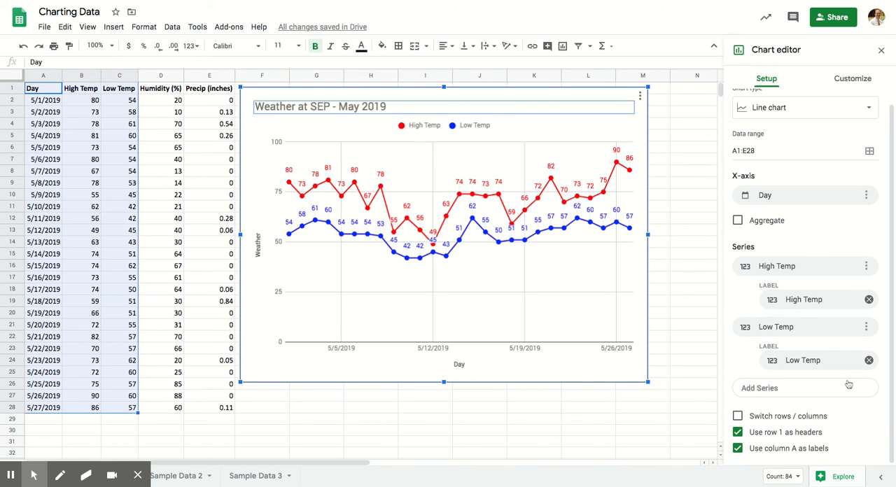
{"action": "scroll", "coordinate": [848, 384], "scroll_direction": "up", "scroll_amount": 1}
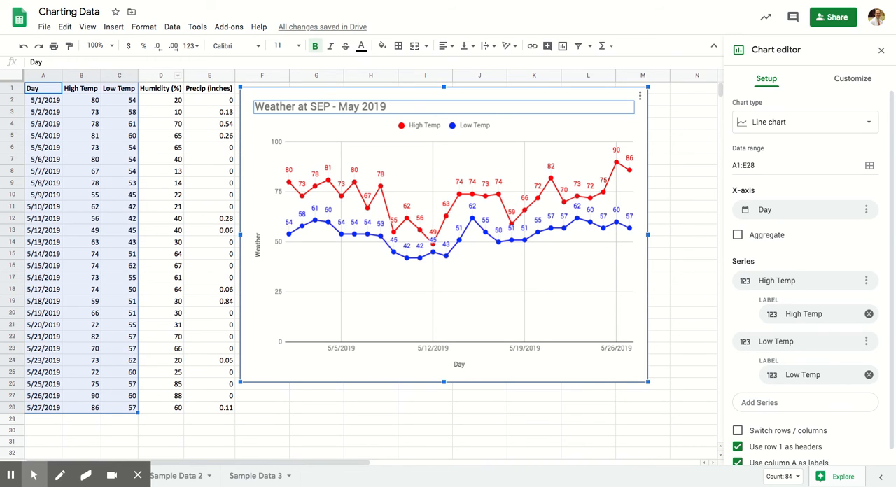
{"action": "left_click", "coordinate": [373, 282]}
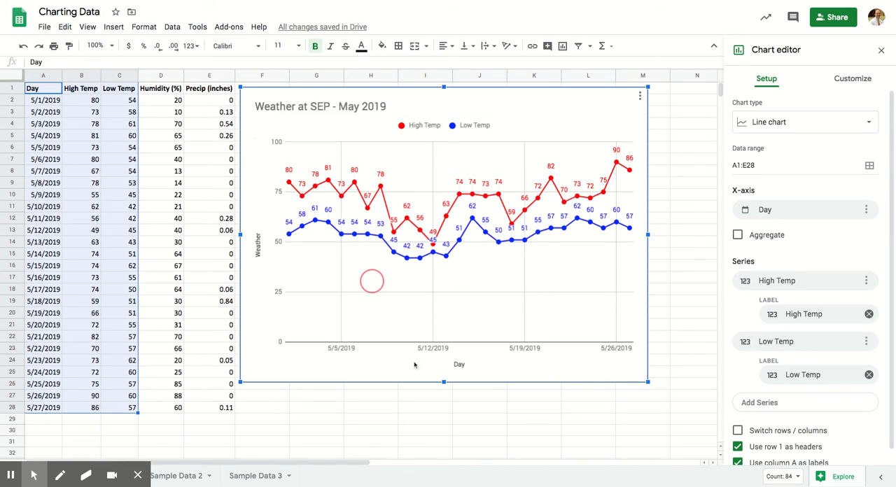
{"action": "left_click", "coordinate": [394, 406]}
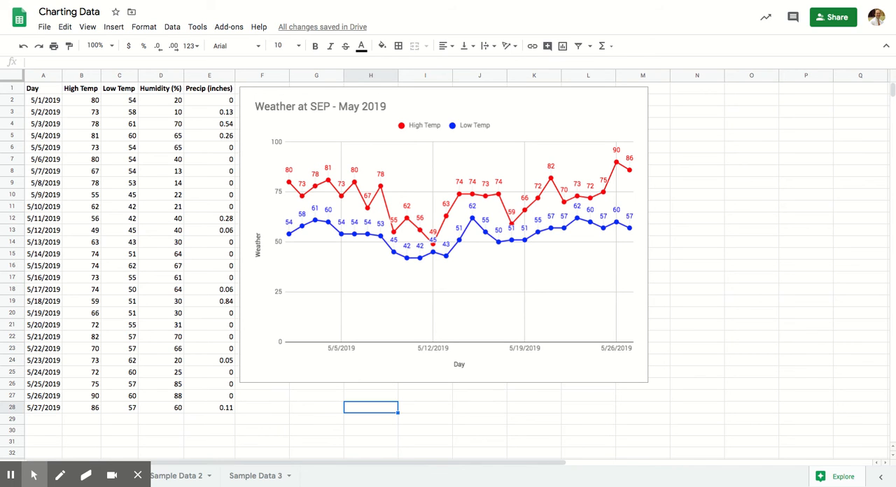
- Reopen the weather chart's customization settings, look over the available categories and leave the editor
{"action": "left_click", "coordinate": [397, 373]}
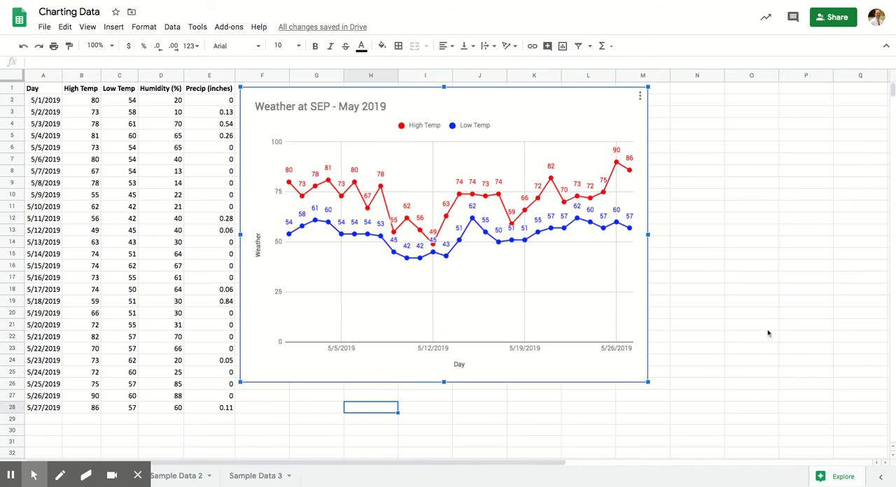
{"action": "double_click", "coordinate": [509, 106]}
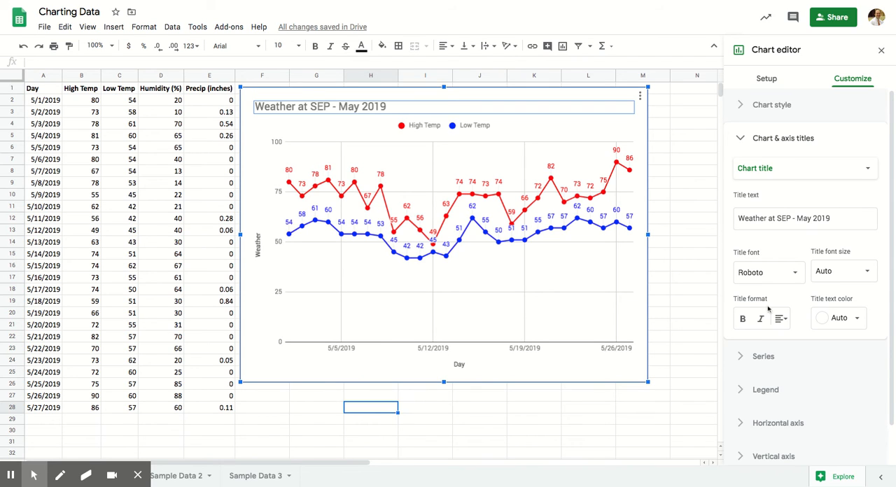
{"action": "left_click", "coordinate": [744, 139]}
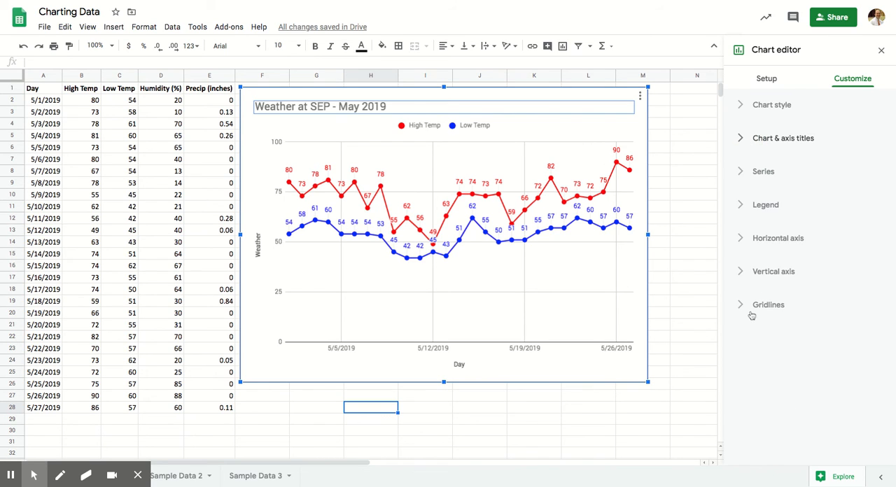
{"action": "left_click", "coordinate": [685, 291]}
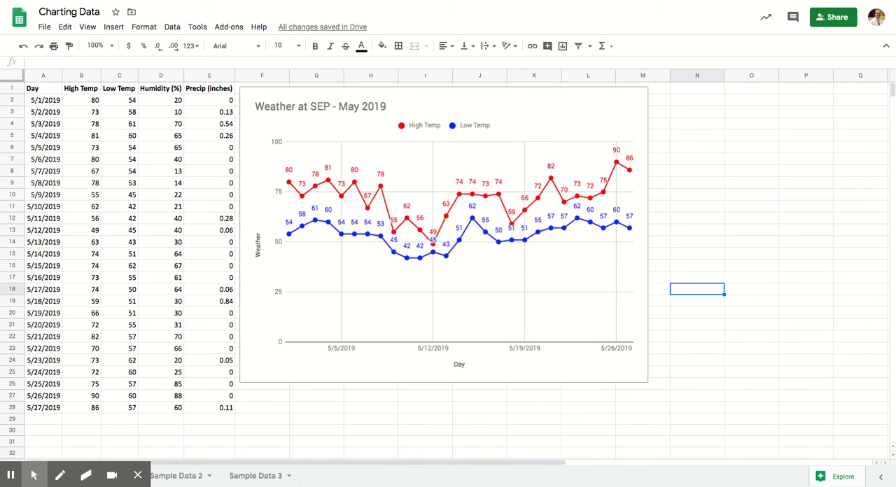
- Copy the finished weather chart and deselect it on the sheet
{"action": "left_click", "coordinate": [495, 98]}
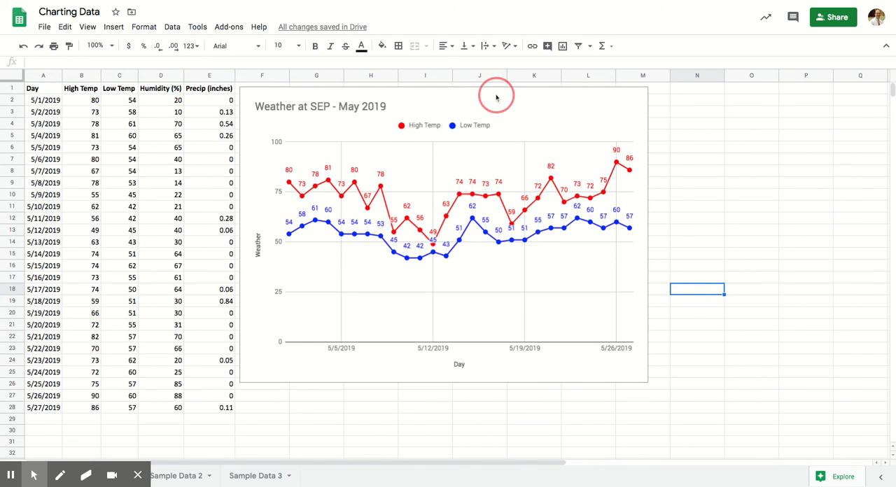
{"action": "right_click", "coordinate": [455, 102]}
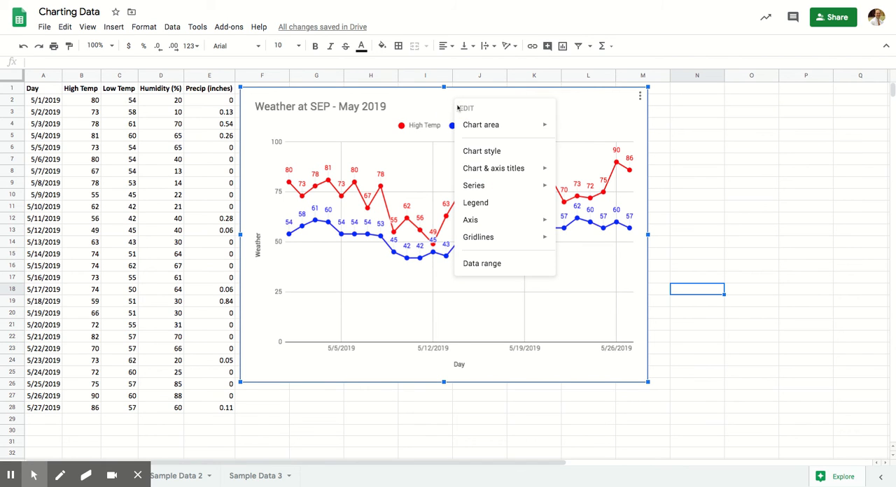
{"action": "left_click", "coordinate": [600, 102]}
{"action": "left_click", "coordinate": [639, 96]}
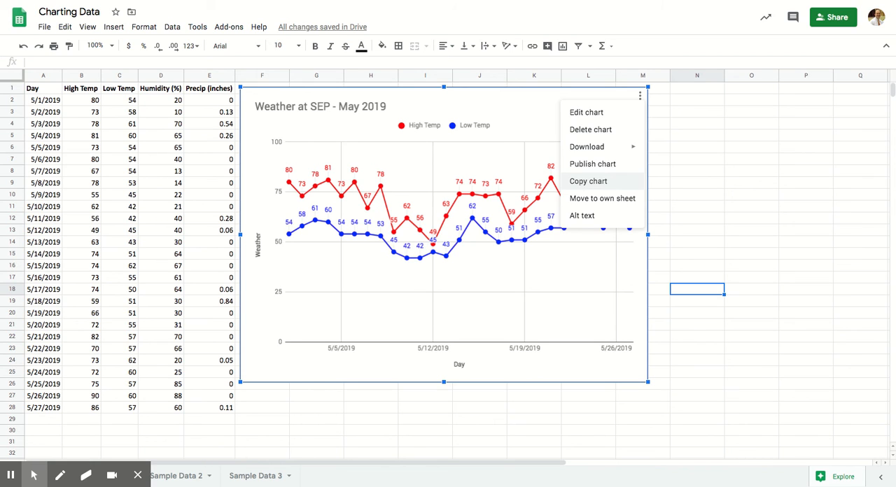
{"action": "left_click", "coordinate": [593, 183]}
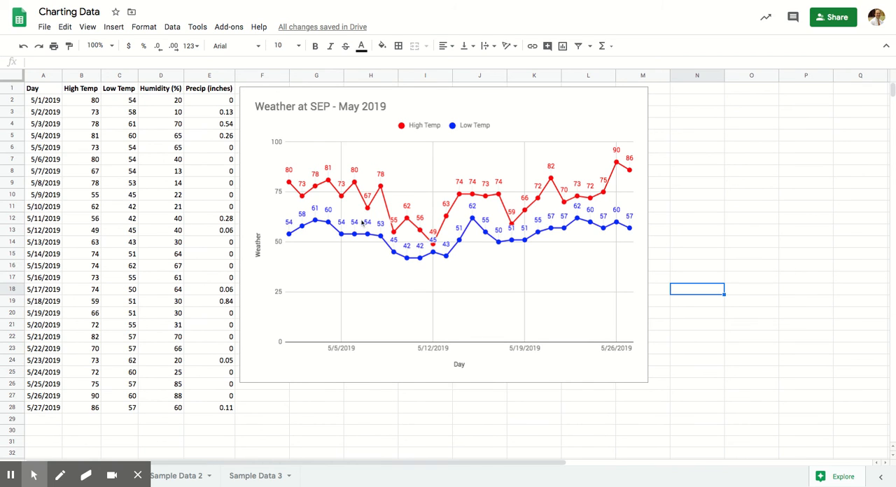
{"action": "left_click", "coordinate": [704, 163]}
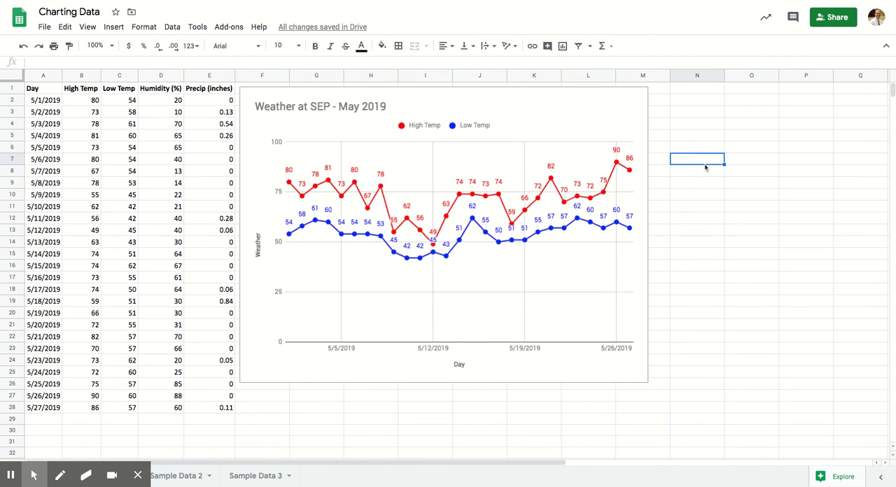
- Insert a chart from the Snack and Responses data in A1:B8 of the Sample Data 2 sheet
{"action": "left_click", "coordinate": [182, 479]}
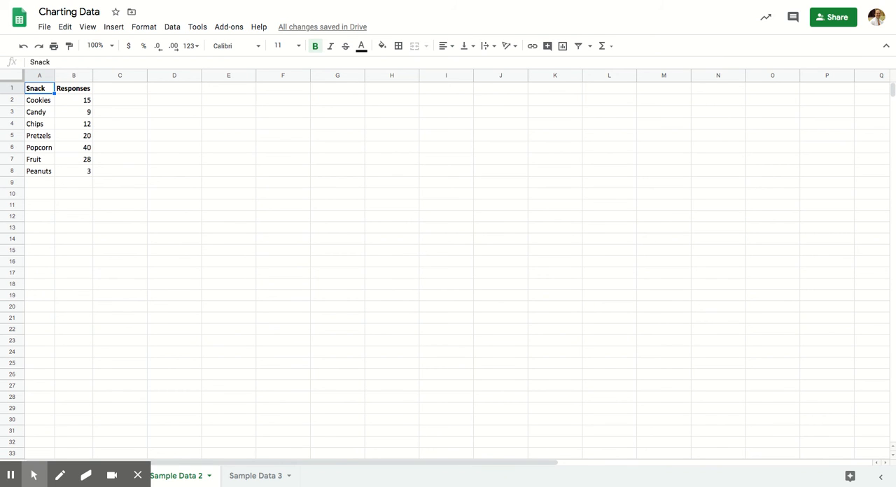
{"action": "left_click_drag", "start_coordinate": [47, 89], "coordinate": [70, 172]}
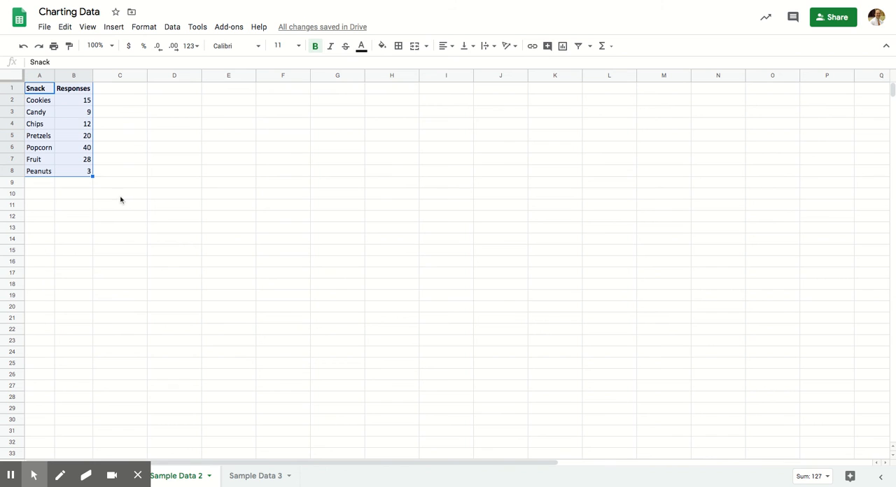
{"action": "left_click", "coordinate": [116, 26]}
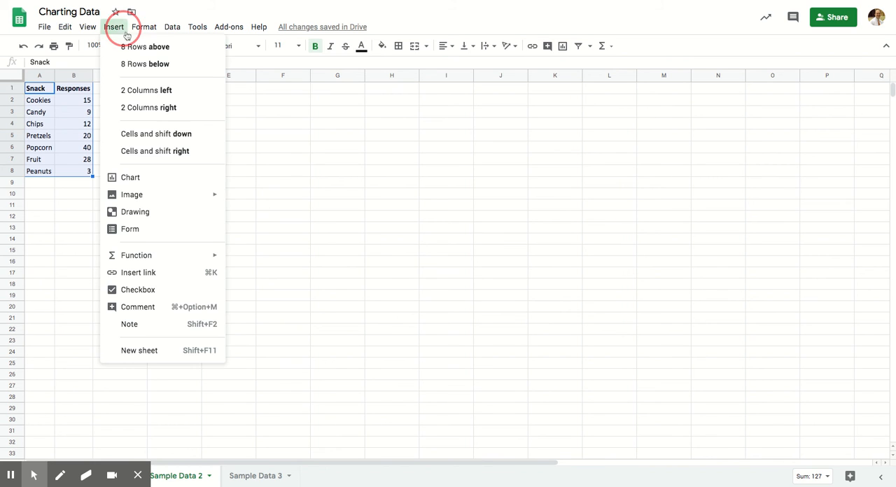
{"action": "left_click", "coordinate": [164, 181]}
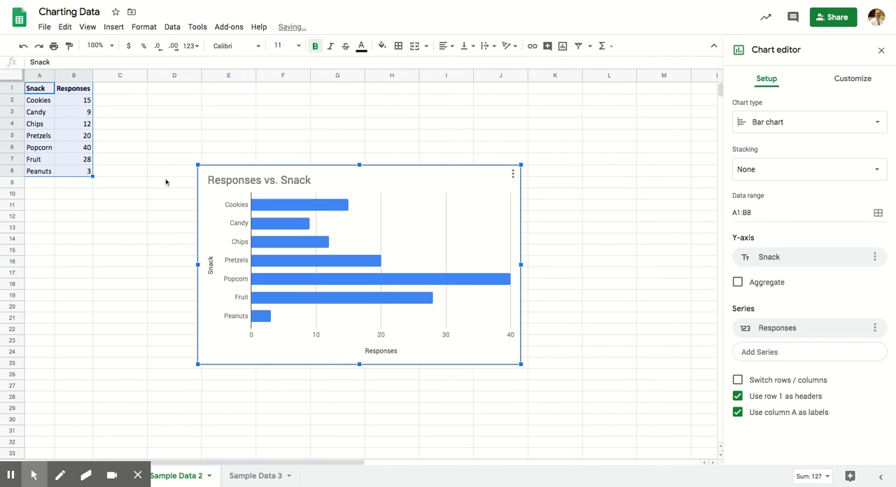
- Move the snack bar chart up beside the data and turn on data labels for its Responses series
{"action": "left_click_drag", "start_coordinate": [394, 176], "coordinate": [330, 101]}
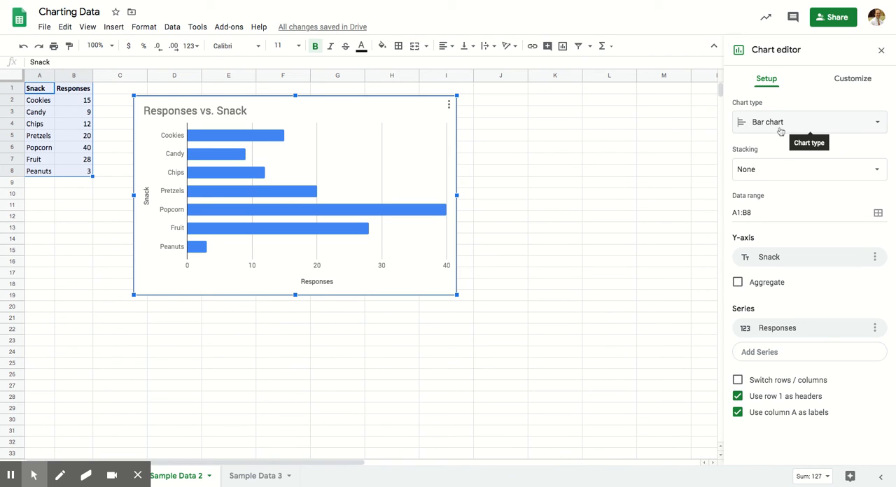
{"action": "left_click", "coordinate": [840, 79]}
{"action": "left_click", "coordinate": [811, 102]}
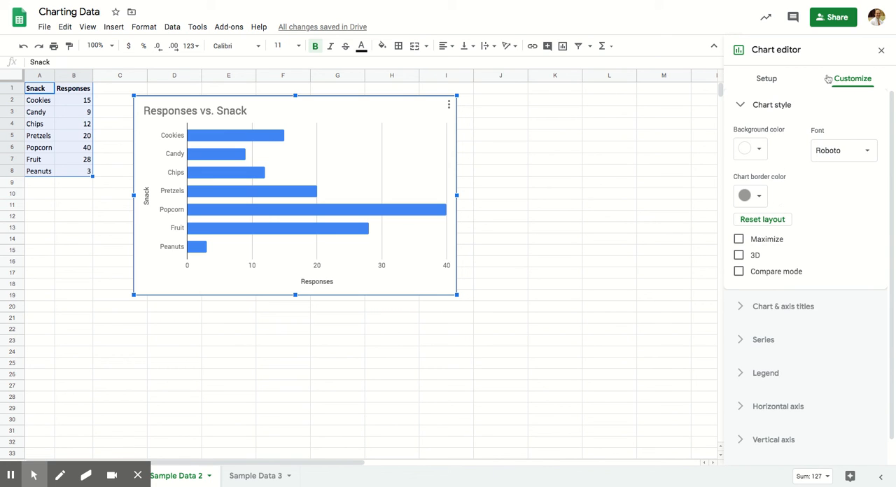
{"action": "left_click", "coordinate": [810, 104]}
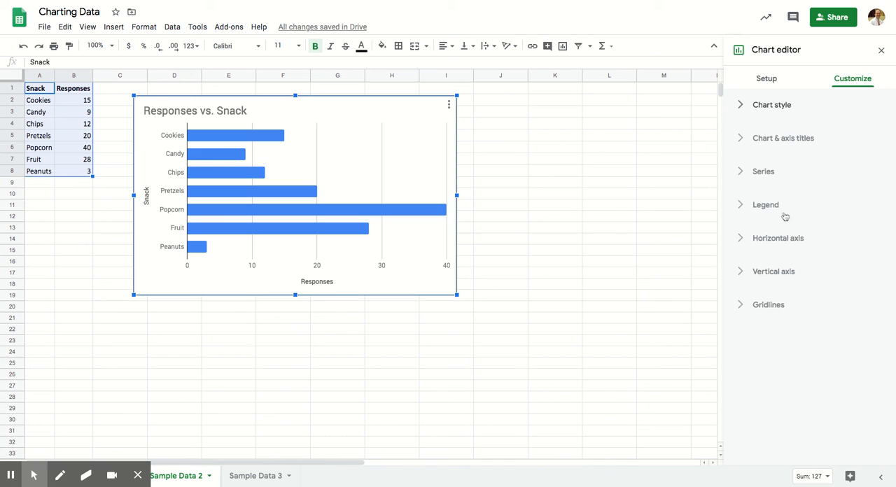
{"action": "left_click", "coordinate": [769, 179]}
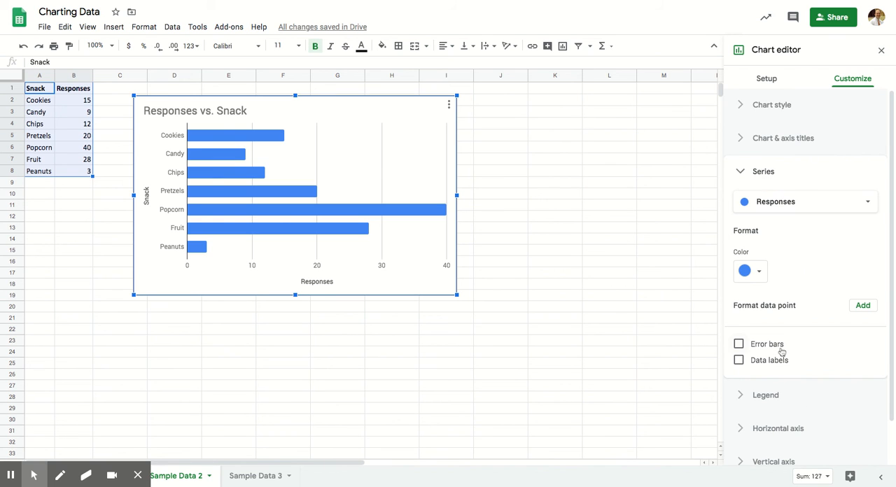
{"action": "scroll", "coordinate": [783, 358], "scroll_direction": "down", "scroll_amount": 1}
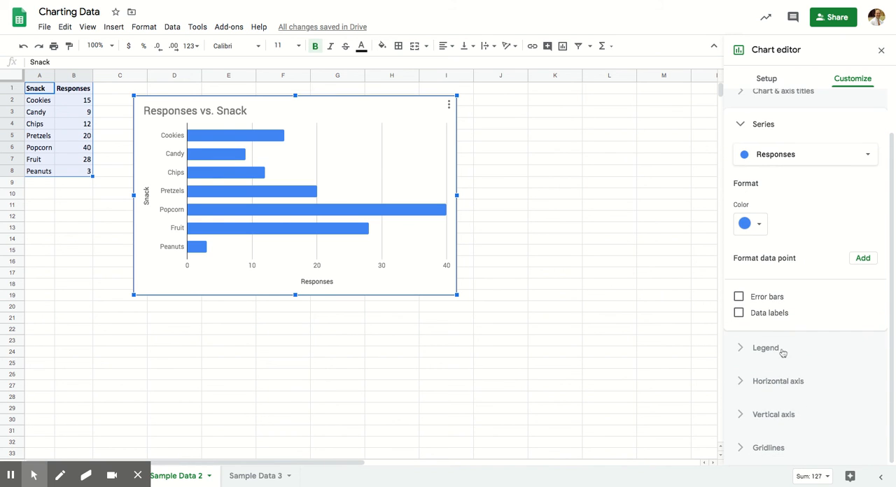
{"action": "left_click", "coordinate": [741, 315]}
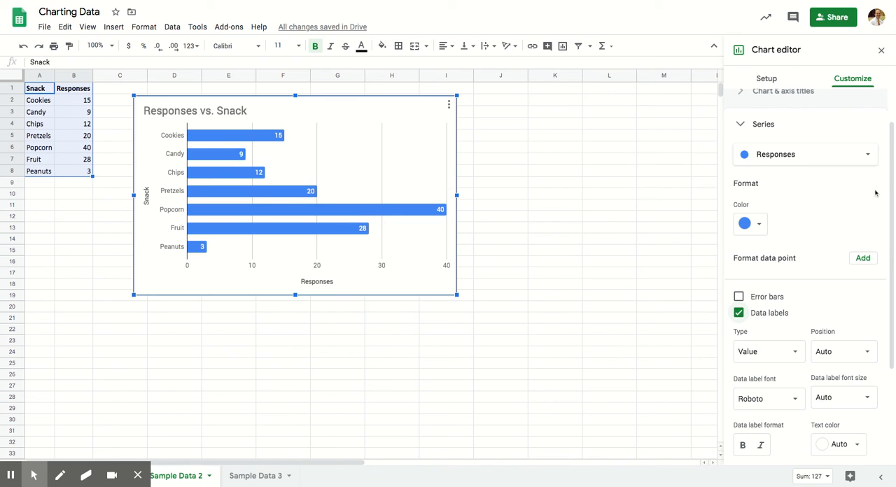
{"action": "scroll", "coordinate": [803, 220], "scroll_direction": "up", "scroll_amount": 1}
{"action": "left_click", "coordinate": [777, 106]}
{"action": "left_click", "coordinate": [740, 106]}
- Change the snack chart's type to Pie chart
{"action": "left_click", "coordinate": [766, 81]}
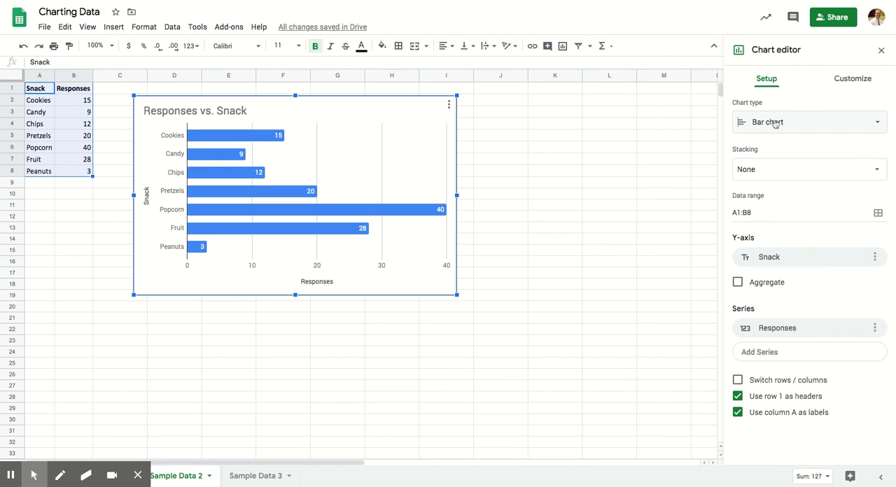
{"action": "left_click", "coordinate": [776, 124]}
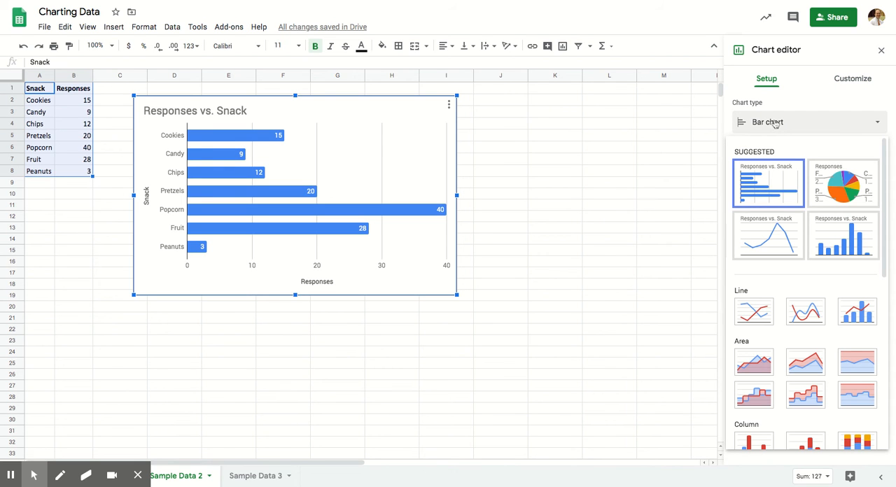
{"action": "left_click", "coordinate": [834, 186]}
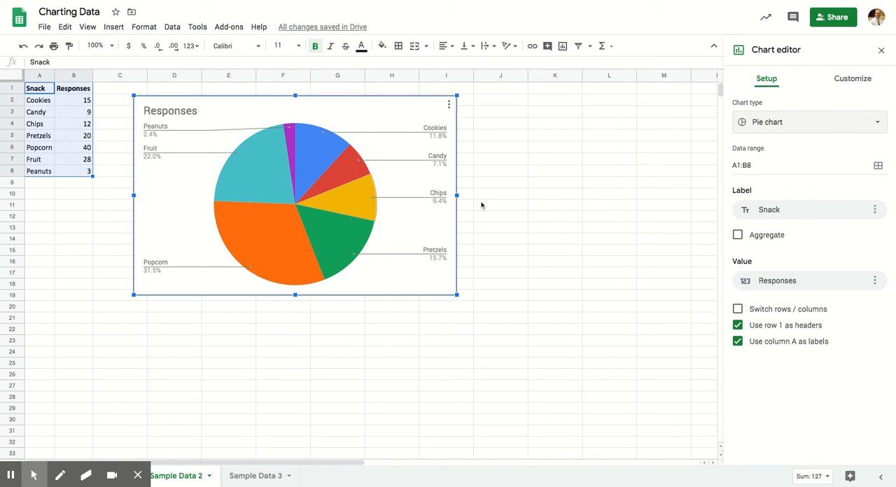
- Change the snack chart to a Column chart, color its Responses series red and leave the chart editor
{"action": "left_click", "coordinate": [801, 123]}
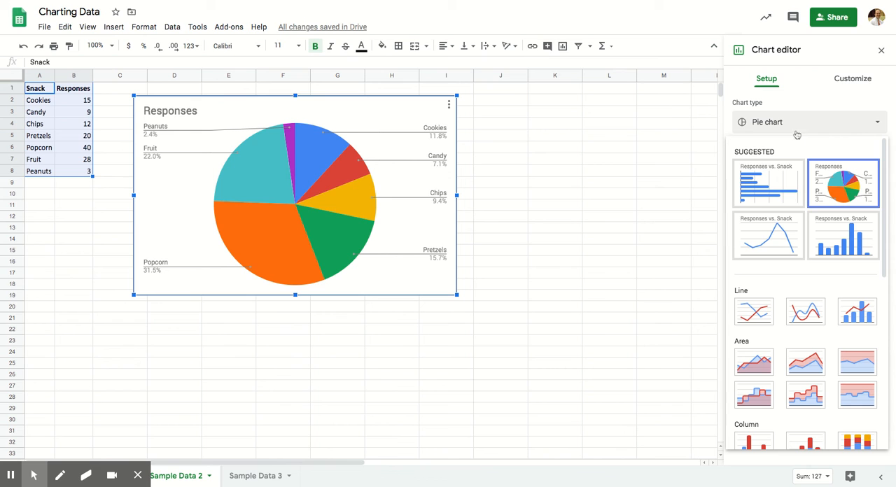
{"action": "left_click", "coordinate": [842, 239]}
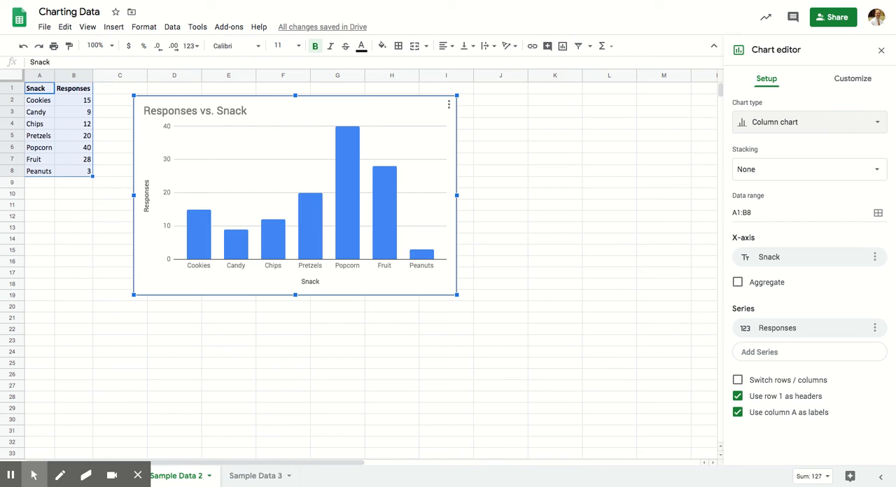
{"action": "double_click", "coordinate": [350, 224]}
{"action": "left_click", "coordinate": [780, 199]}
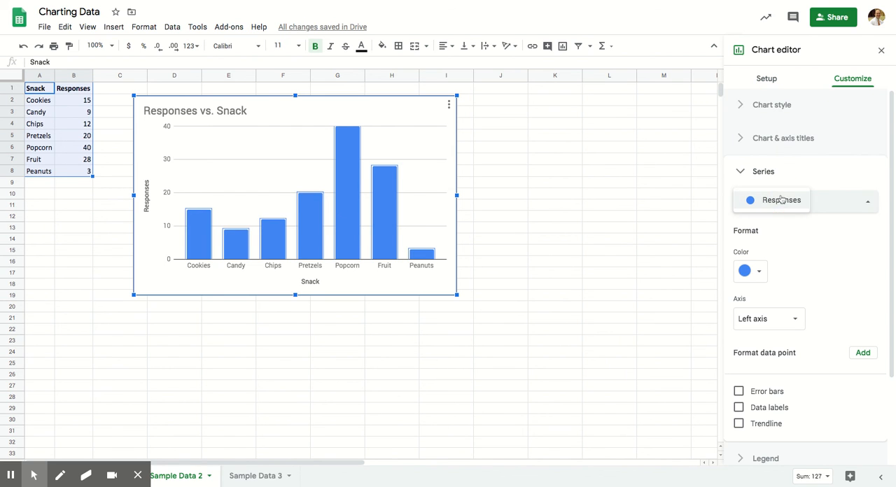
{"action": "left_click", "coordinate": [758, 271]}
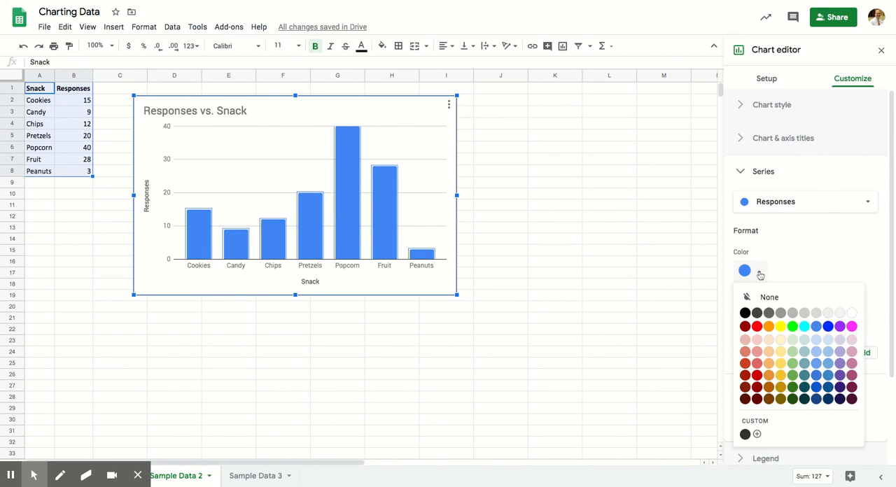
{"action": "left_click", "coordinate": [757, 327]}
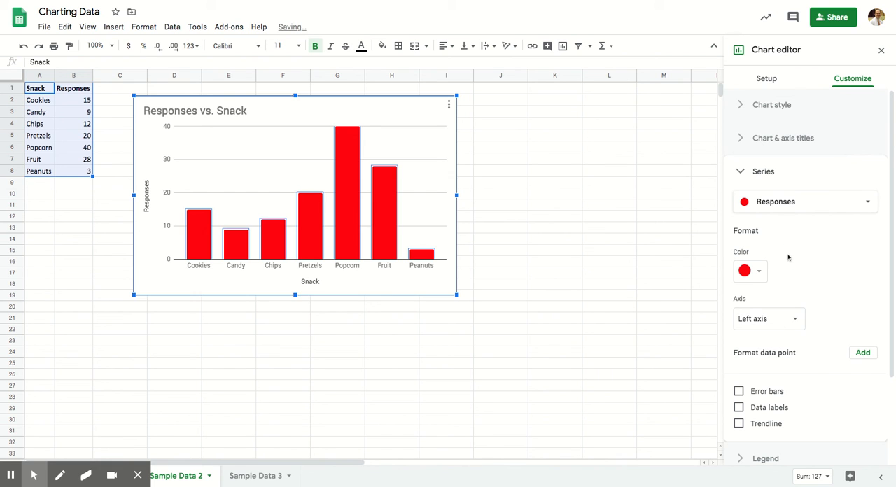
{"action": "left_click", "coordinate": [630, 275]}
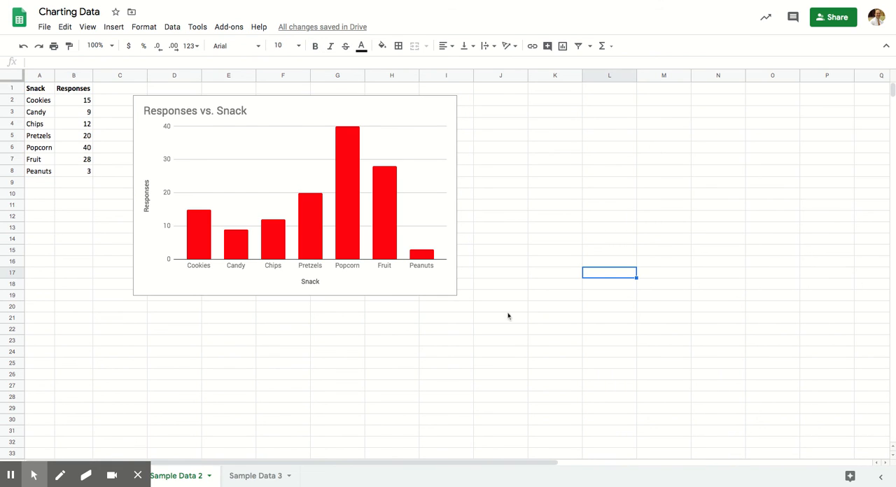
- Enlarge the snack column chart slightly down to about row 21 and open its chart title settings
{"action": "left_click", "coordinate": [435, 287]}
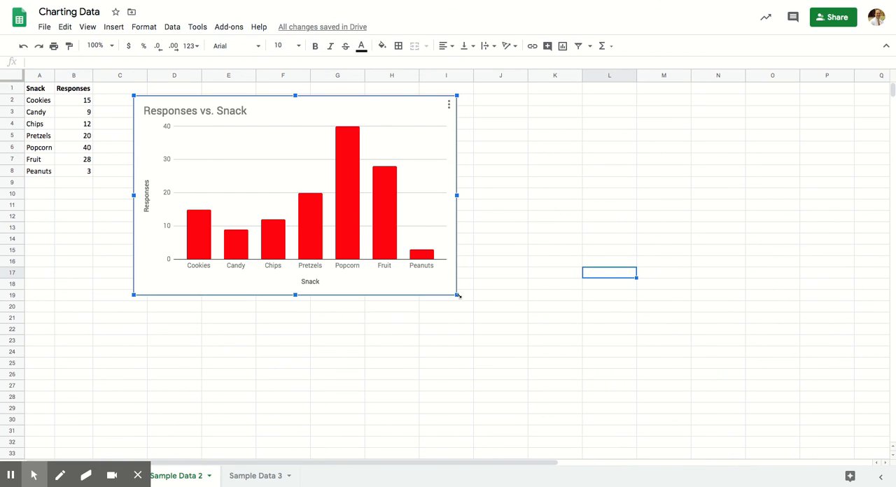
{"action": "left_click_drag", "start_coordinate": [458, 297], "coordinate": [490, 316]}
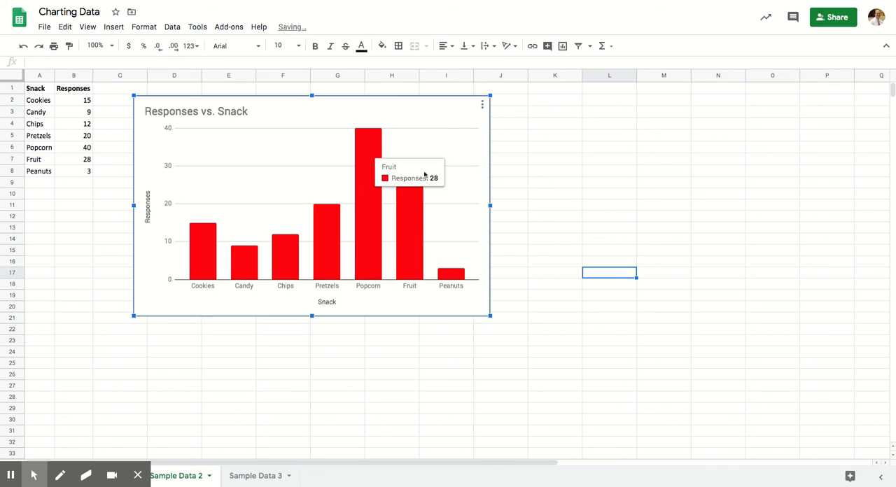
{"action": "left_click", "coordinate": [427, 118]}
{"action": "left_click", "coordinate": [440, 109]}
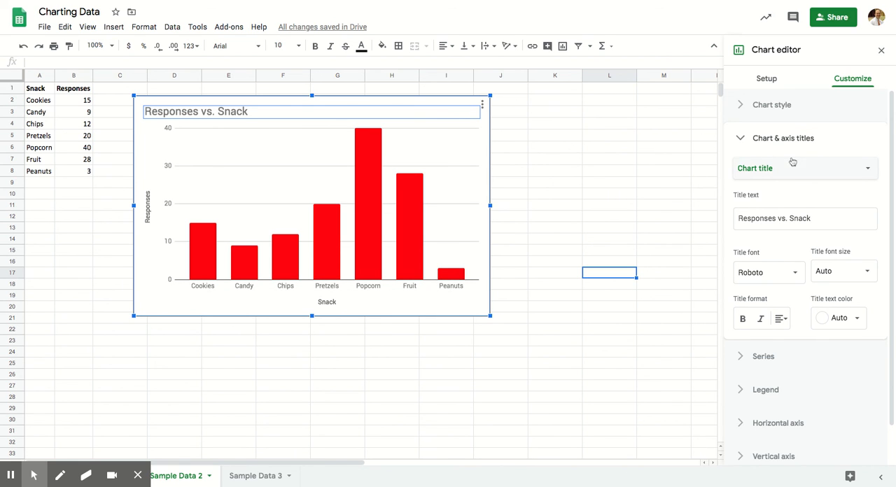
- Insert a chart from the Temperature °F and Ice Cream Sales data in A1:B13 of the Sample Data 3 sheet
{"action": "left_click", "coordinate": [253, 480]}
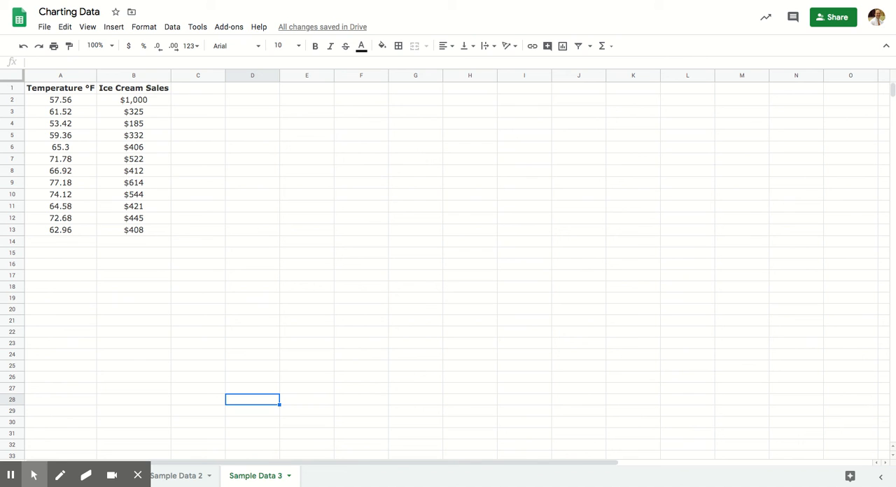
{"action": "left_click_drag", "start_coordinate": [84, 88], "coordinate": [134, 233]}
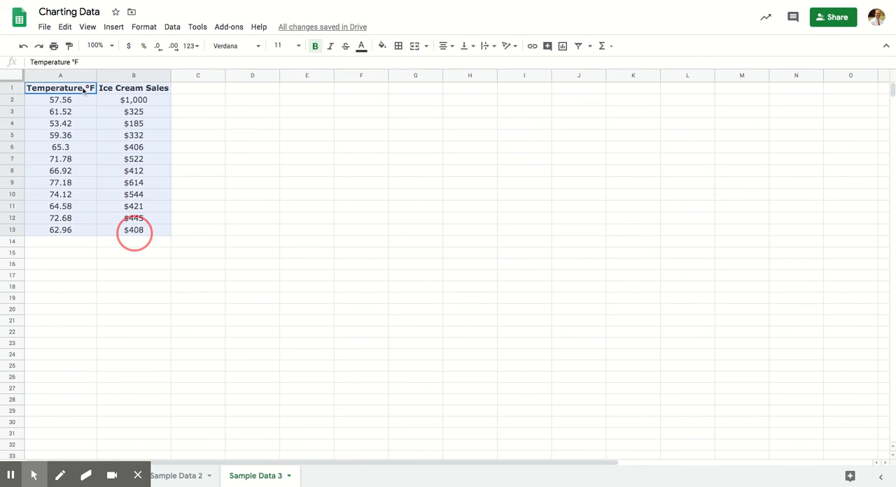
{"action": "left_click", "coordinate": [114, 26]}
{"action": "left_click", "coordinate": [150, 177]}
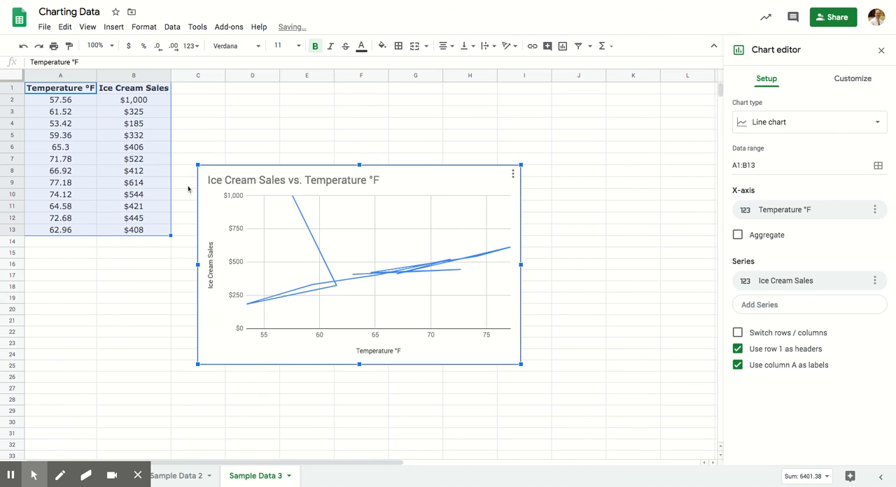
- Move the ice cream sales chart up beside the data and enlarge it to reach about column K and row 27
{"action": "left_click_drag", "start_coordinate": [457, 159], "coordinate": [467, 107]}
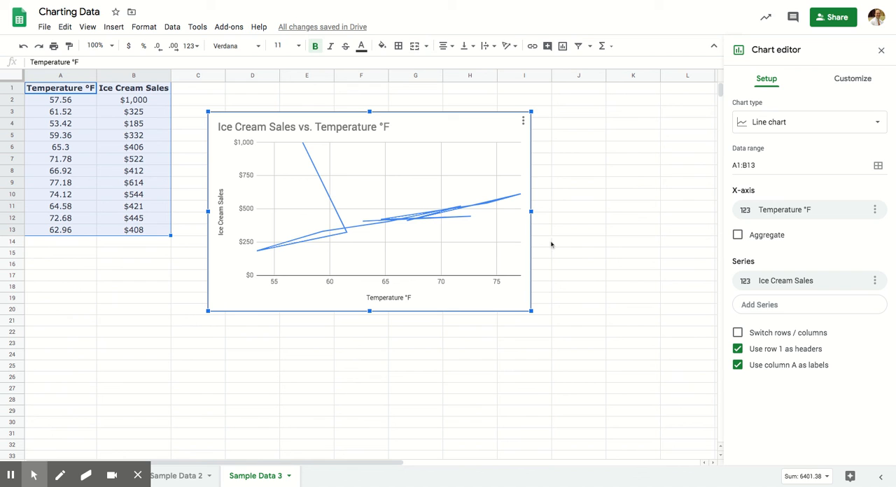
{"action": "left_click_drag", "start_coordinate": [535, 315], "coordinate": [669, 396]}
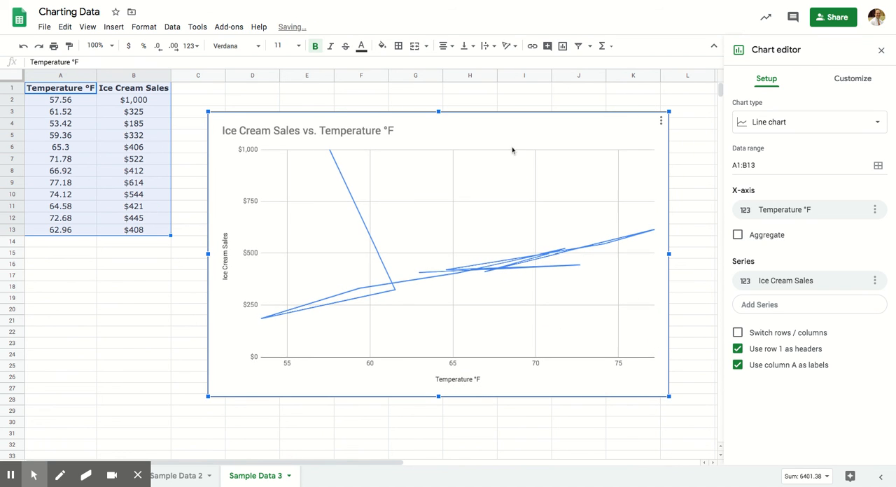
{"action": "left_click_drag", "start_coordinate": [531, 129], "coordinate": [527, 121]}
- Change the ice cream chart to a Scatter chart and turn on data labels for its Ice Cream Sales series
{"action": "left_click", "coordinate": [767, 124]}
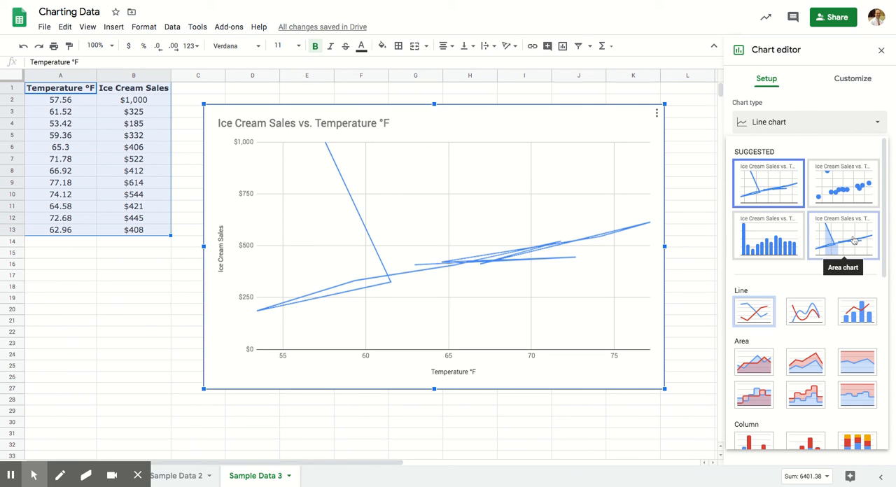
{"action": "left_click", "coordinate": [848, 199]}
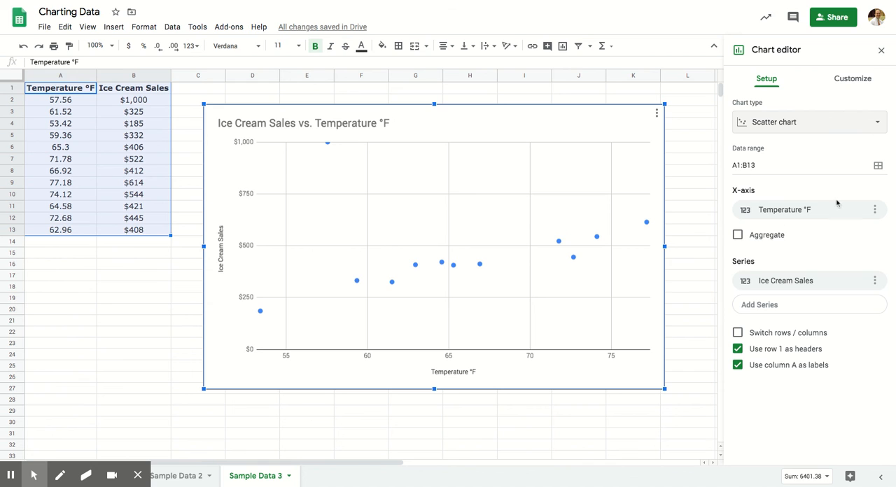
{"action": "left_click", "coordinate": [259, 315]}
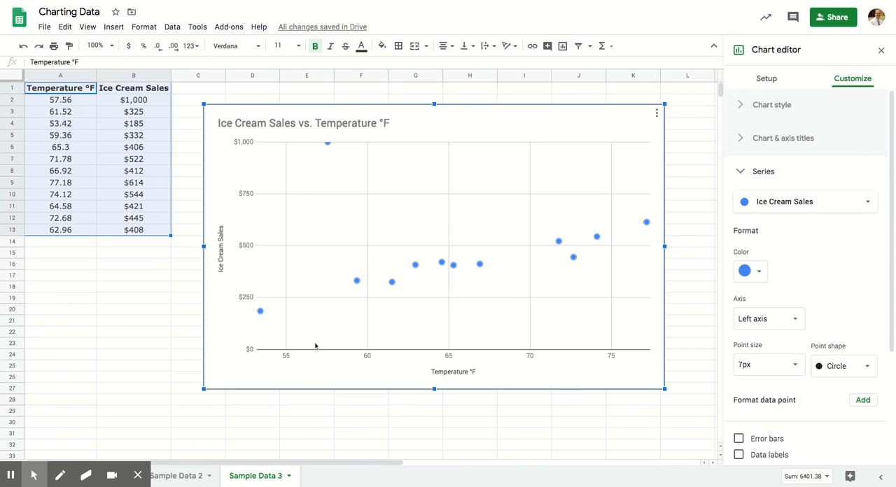
{"action": "left_click", "coordinate": [738, 455]}
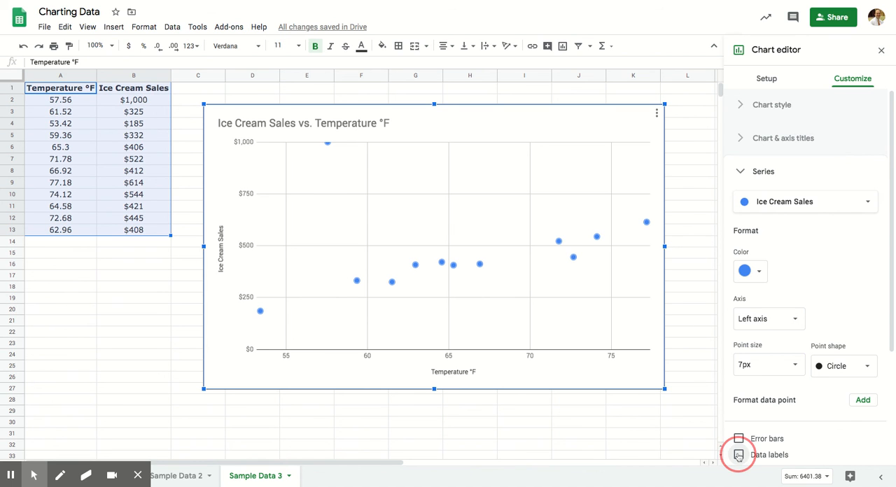
{"action": "scroll", "coordinate": [786, 414], "scroll_direction": "down", "scroll_amount": 3}
{"action": "scroll", "coordinate": [791, 392], "scroll_direction": "down", "scroll_amount": 3}
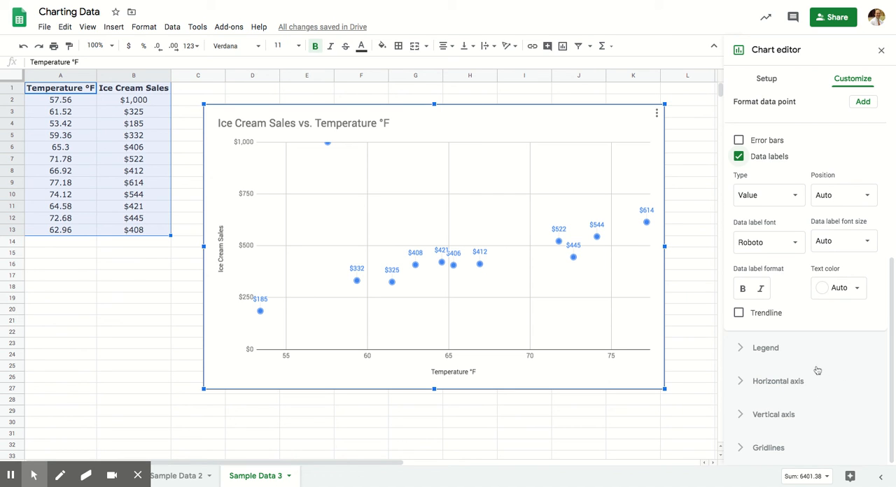
- Add a linear trendline to the scatter chart's Ice Cream Sales series
{"action": "scroll", "coordinate": [818, 385], "scroll_direction": "up", "scroll_amount": 5}
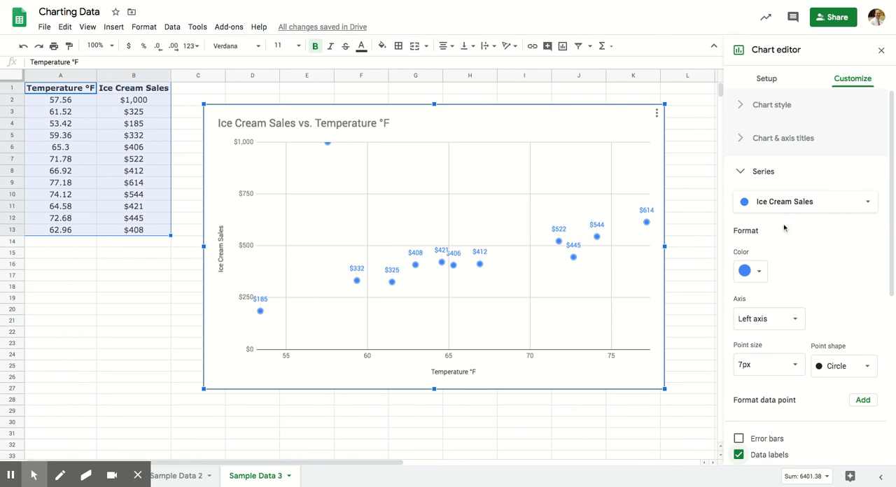
{"action": "left_click", "coordinate": [744, 172]}
{"action": "left_click", "coordinate": [743, 174]}
{"action": "scroll", "coordinate": [770, 224], "scroll_direction": "down", "scroll_amount": 4}
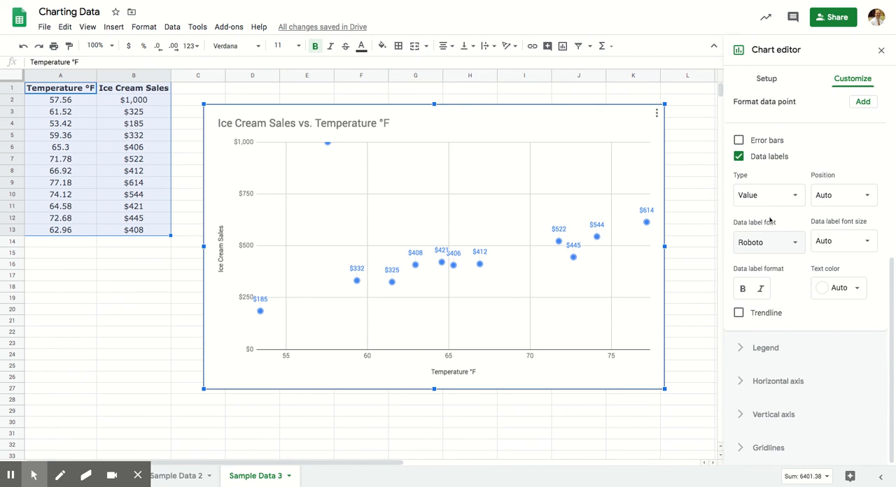
{"action": "left_click", "coordinate": [740, 316]}
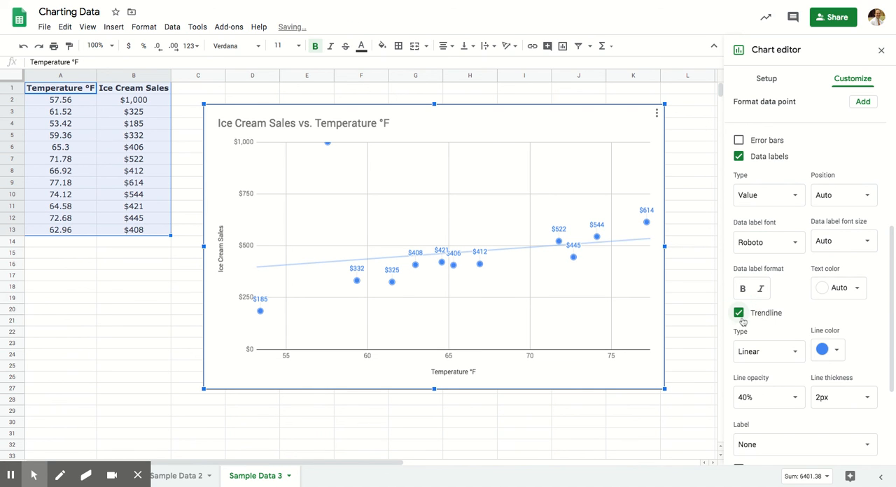
- Color the trendline red, set its line thickness to 4px and toggle it off and on again
{"action": "left_click", "coordinate": [833, 355]}
{"action": "left_click", "coordinate": [737, 218]}
{"action": "left_click", "coordinate": [865, 397]}
{"action": "left_click", "coordinate": [867, 397]}
{"action": "left_click", "coordinate": [866, 397]}
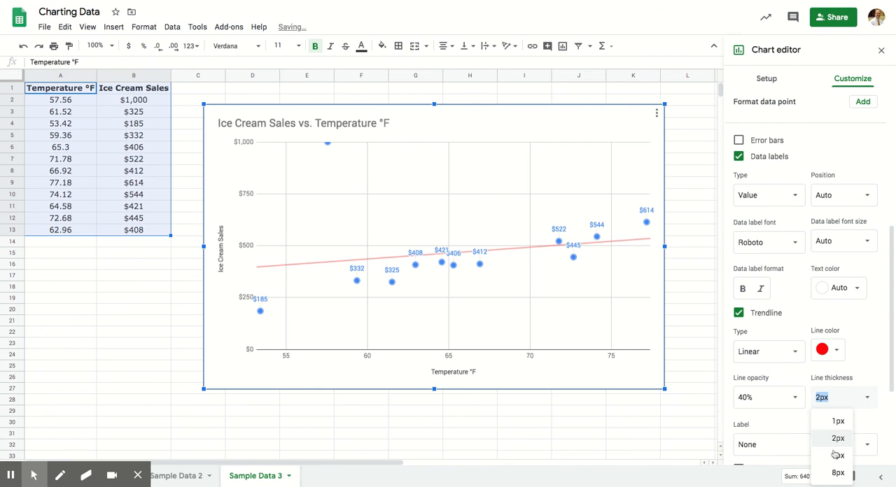
{"action": "left_click", "coordinate": [837, 457]}
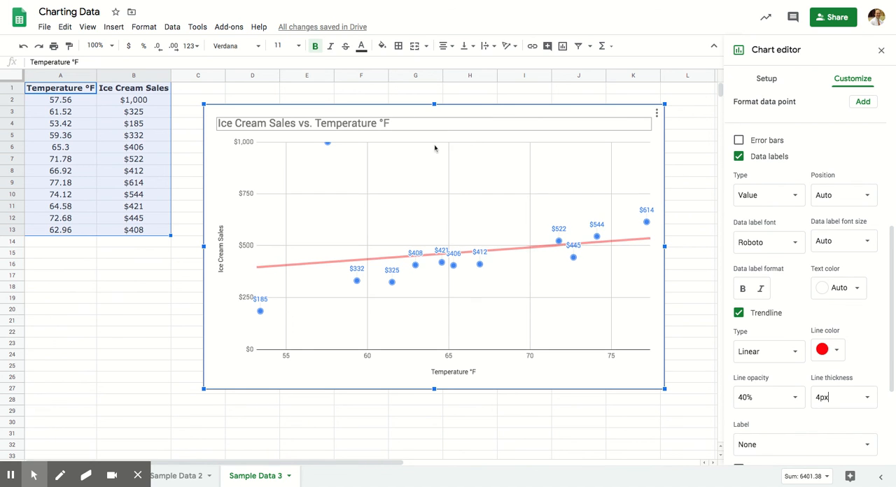
{"action": "left_click", "coordinate": [740, 315]}
{"action": "left_click", "coordinate": [741, 316]}
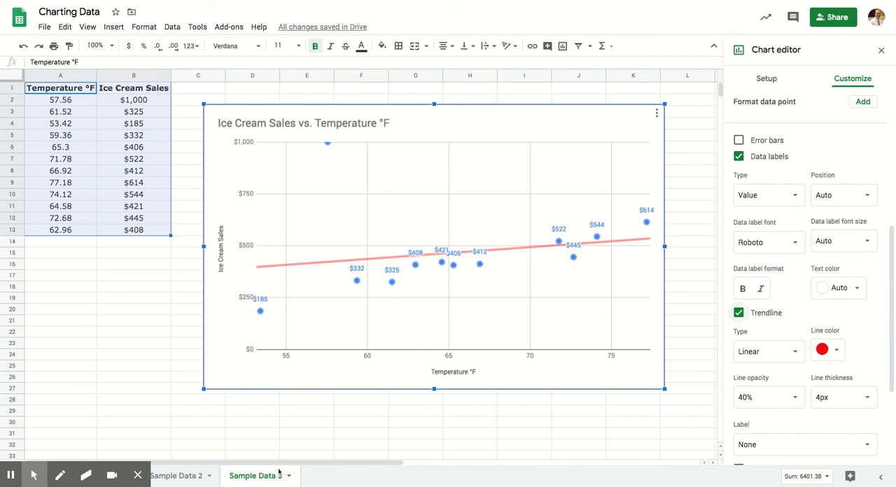
- Return to the Sample Data 2 sheet, select A1:B8 and review where a chart is inserted without adding one
{"action": "left_click", "coordinate": [176, 476]}
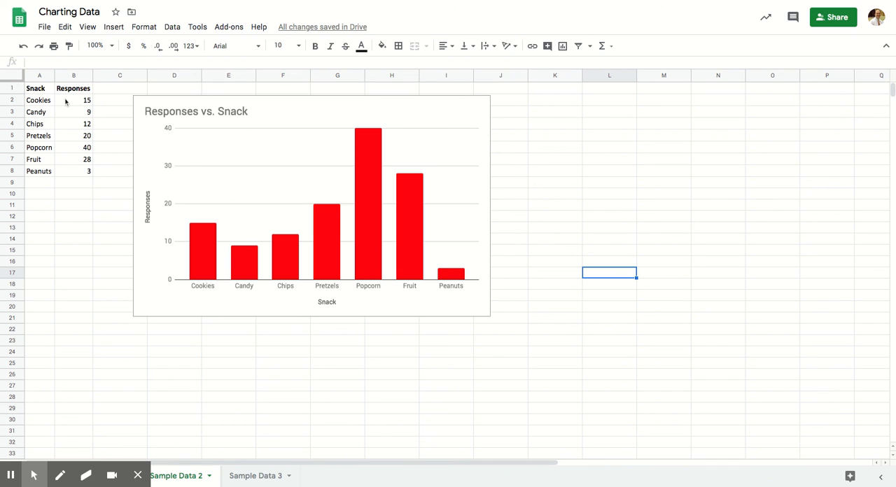
{"action": "left_click_drag", "start_coordinate": [38, 90], "coordinate": [74, 171]}
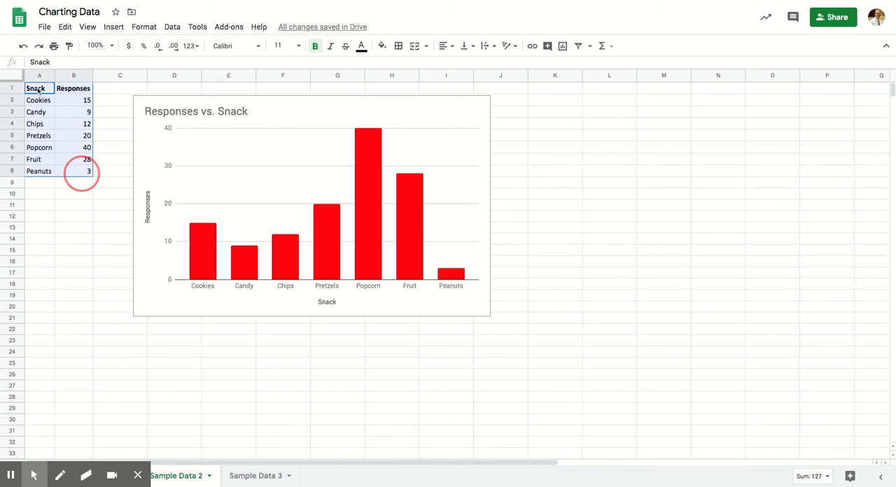
{"action": "left_click", "coordinate": [113, 27]}
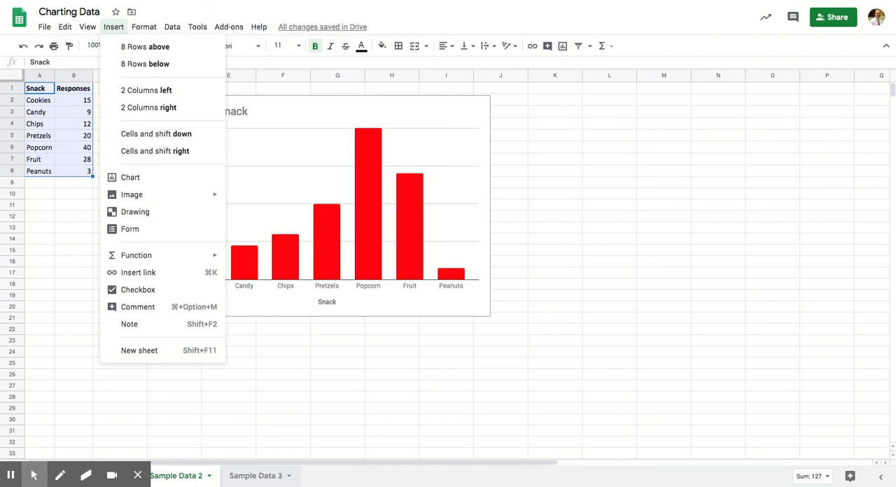
{"action": "left_click", "coordinate": [191, 471]}
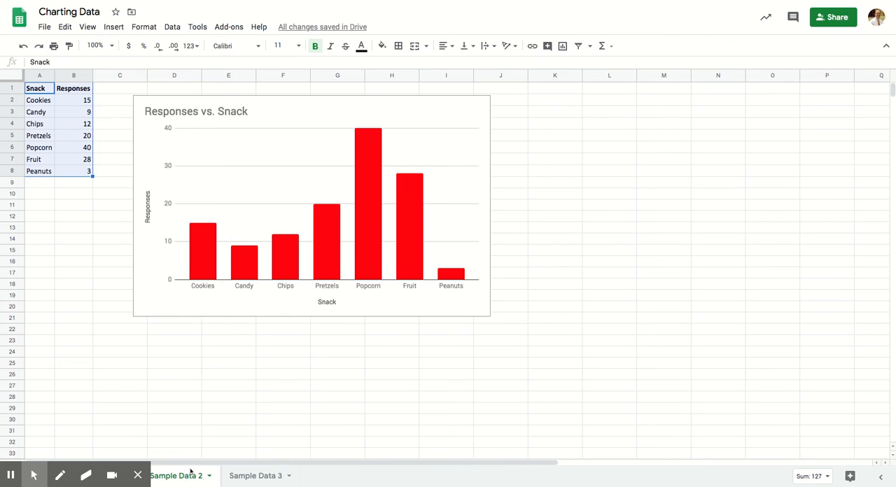